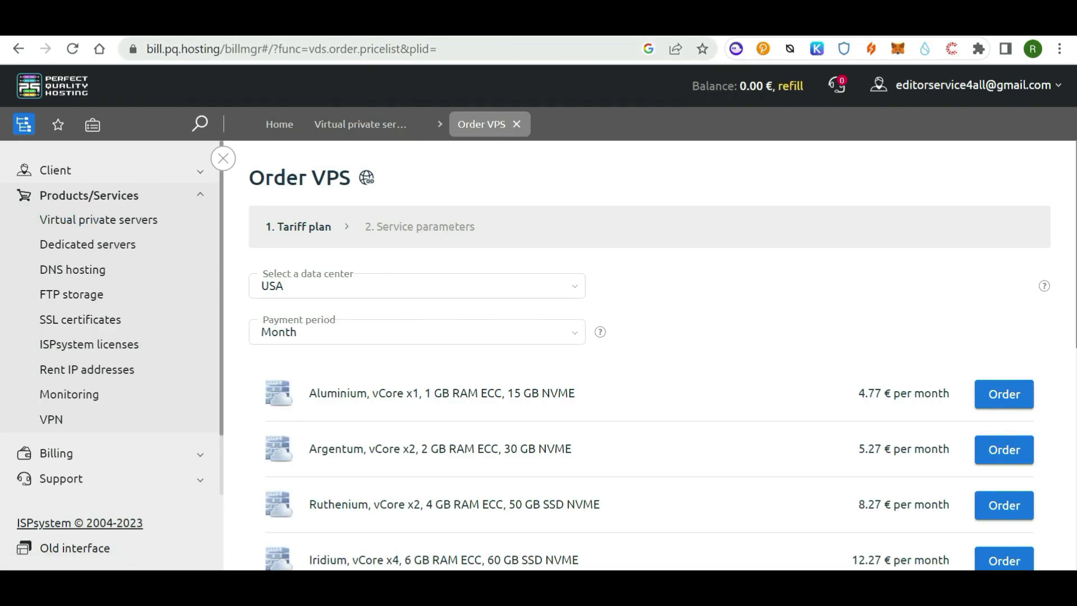
# Start a new VPS order with the monthly Palladium plan (vCore x4, 8 GB RAM, 80 GB SSD) in the Moldova data center.
pyautogui.moveTo(187, 49); pyautogui.dragTo(254, 50)
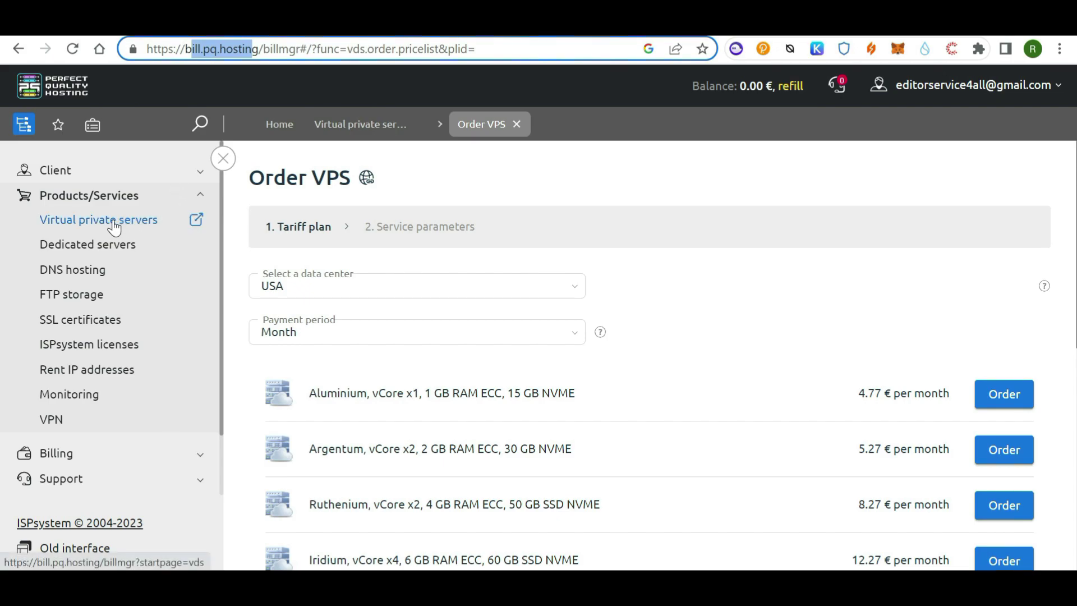
pyautogui.click(95, 228)
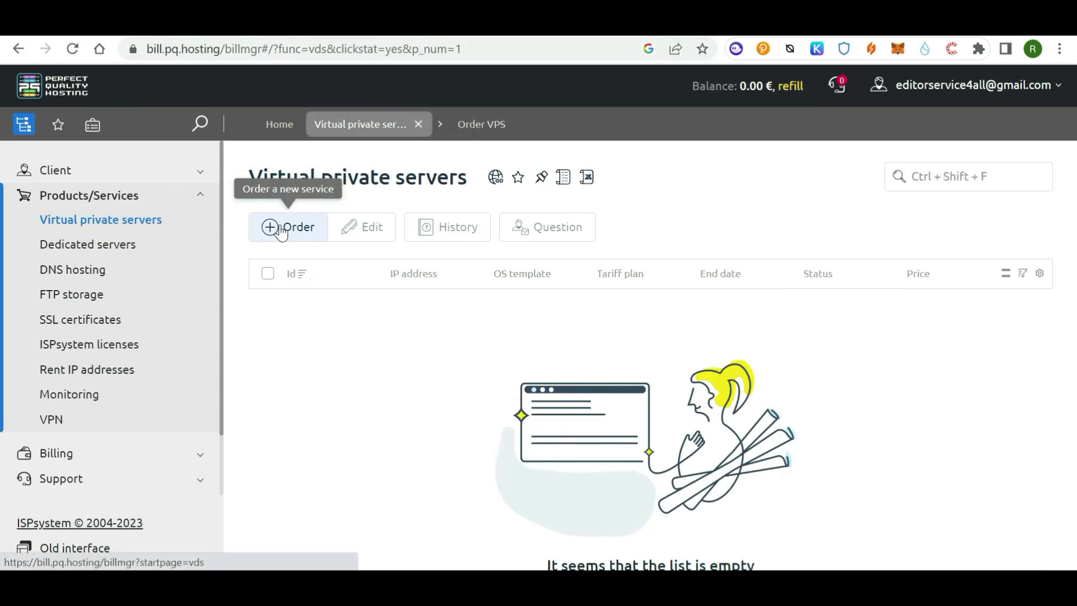
pyautogui.click(280, 228)
pyautogui.scroll(-2, 427, 427)
pyautogui.moveTo(308, 447); pyautogui.dragTo(633, 462)
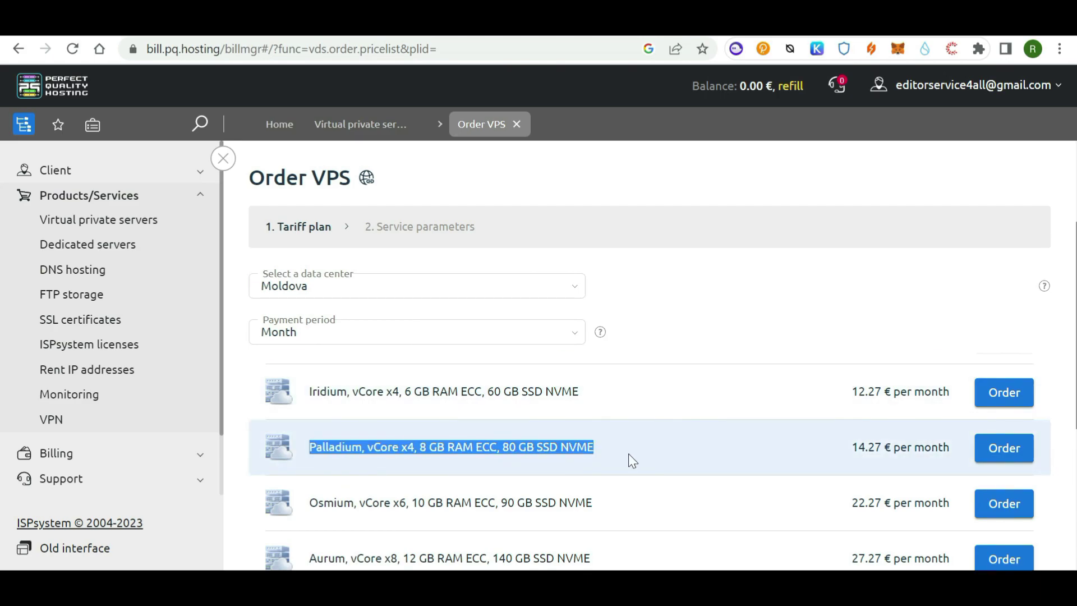
pyautogui.moveTo(850, 447); pyautogui.dragTo(950, 456)
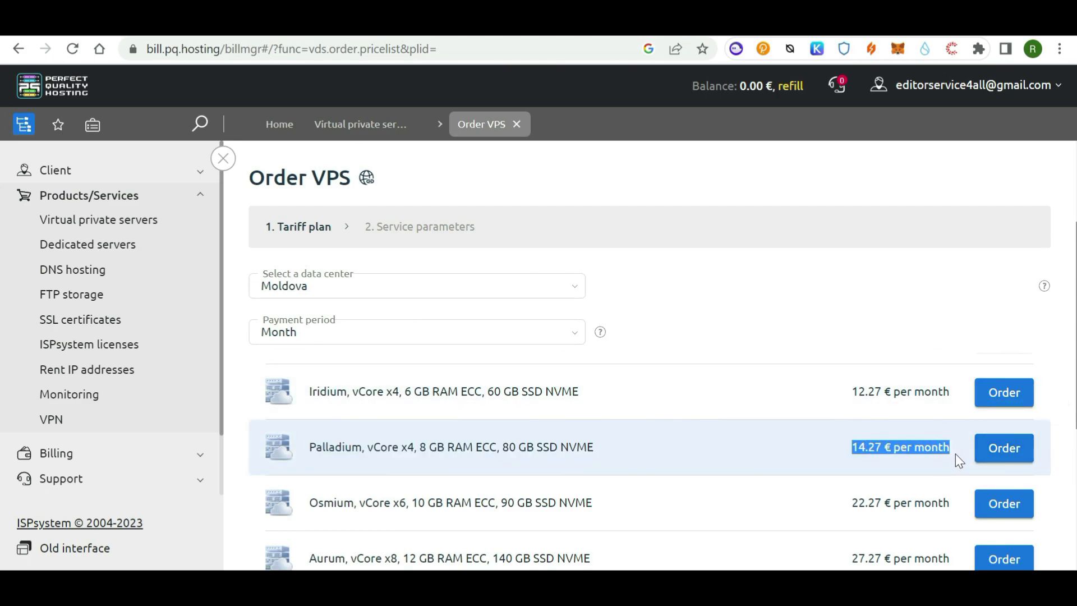
pyautogui.click(996, 453)
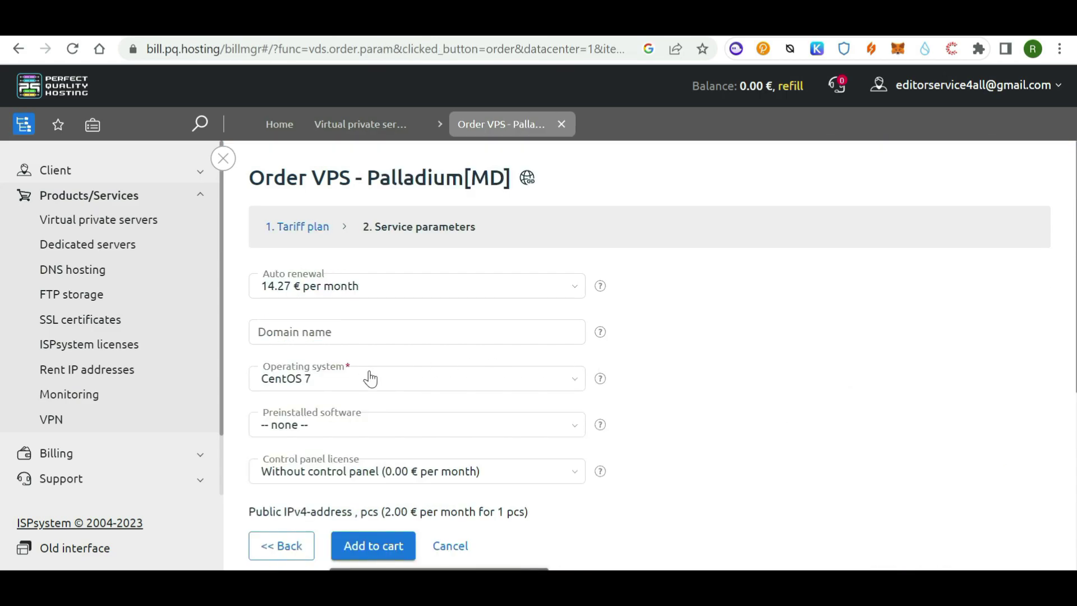
# Enter shardeum.seaflagcrypto.com as the domain name of the ordered VPS.
pyautogui.click(370, 338)
pyautogui.write('shardieum')
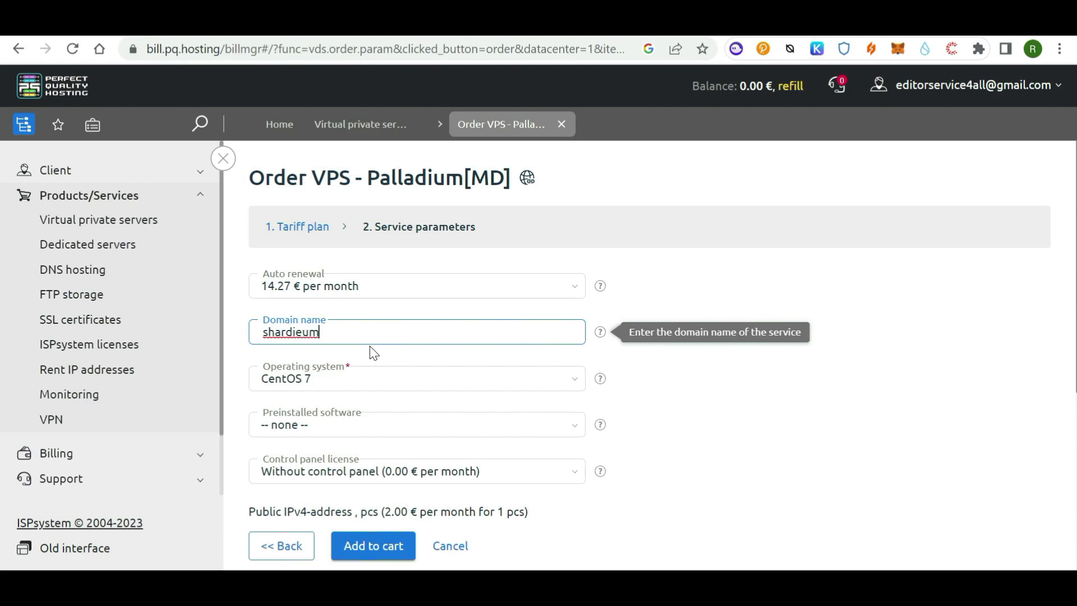
pyautogui.press('BackSpace')
pyautogui.press('BackSpace')
pyautogui.press('BackSpace')
pyautogui.press('BackSpace')
pyautogui.press('BackSpace')
pyautogui.press('BackSpace')
pyautogui.press('BackSpace')
pyautogui.press('BackSpace')
pyautogui.press('BackSpace')
pyautogui.write('shardeum.seaflagcrypto.com')
# Find the Ubuntu templates and choose Ubuntu 22.04 as the server's operating system.
pyautogui.click(353, 387)
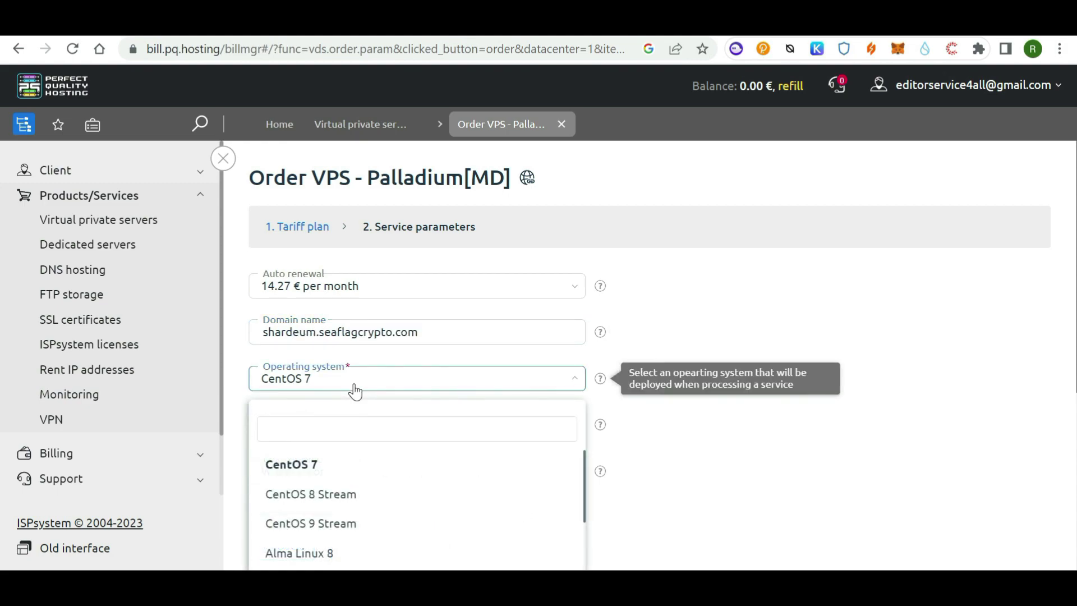
pyautogui.write('ubun')
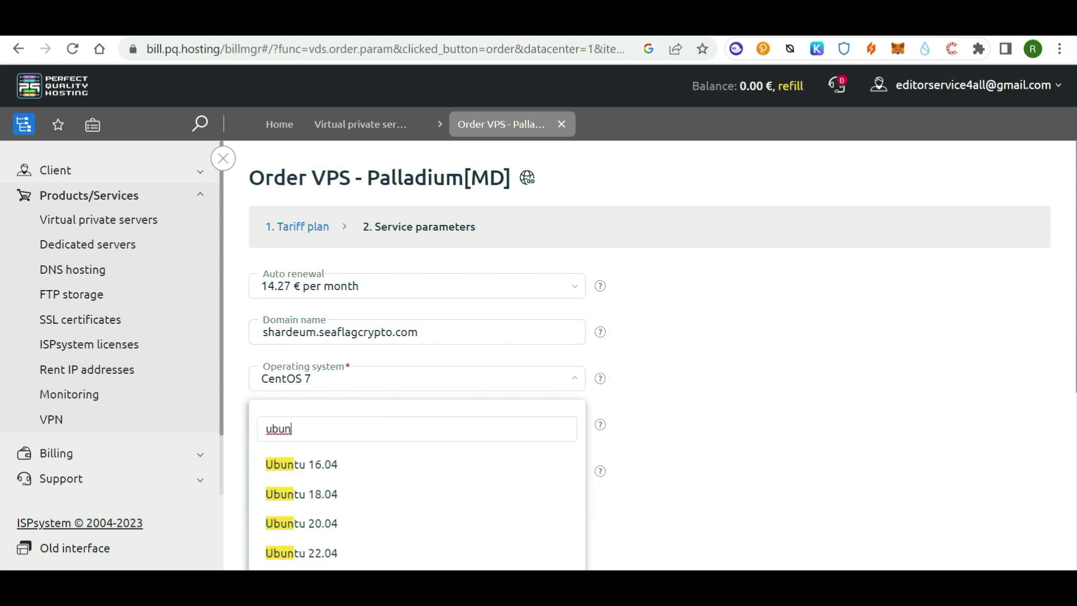
pyautogui.scroll(-2, 393, 514)
pyautogui.click(315, 469)
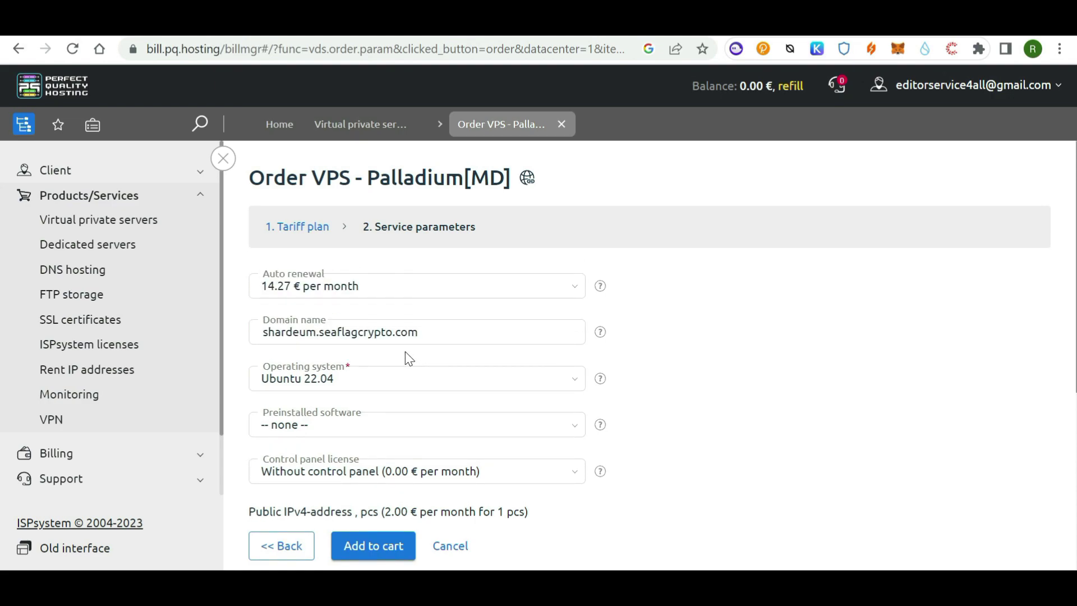
# Disable auto renewal for the Palladium server and add the configured order to the cart.
pyautogui.click(395, 289)
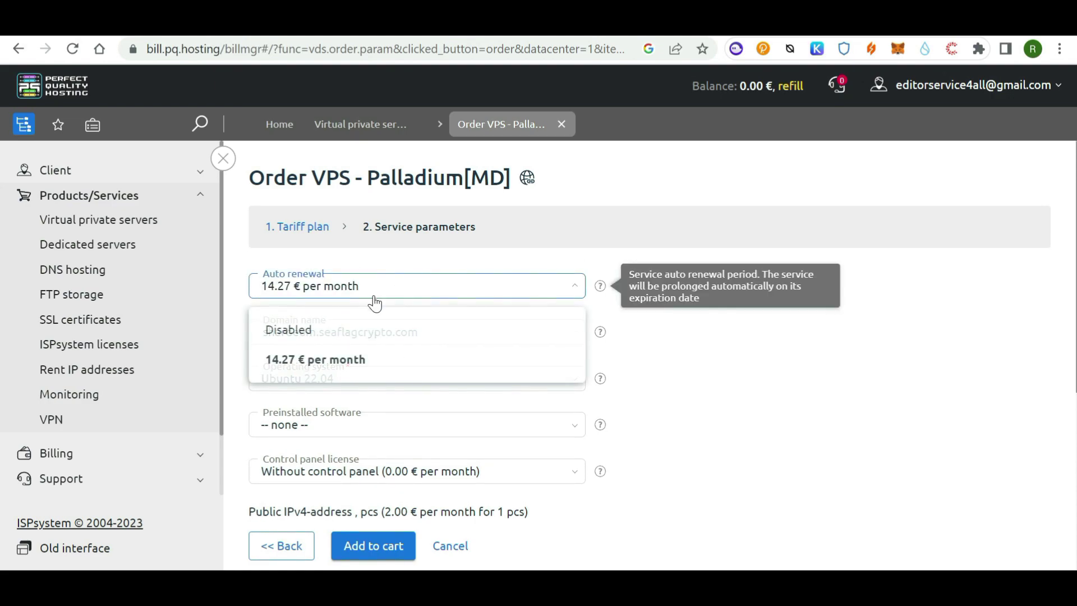
pyautogui.click(298, 335)
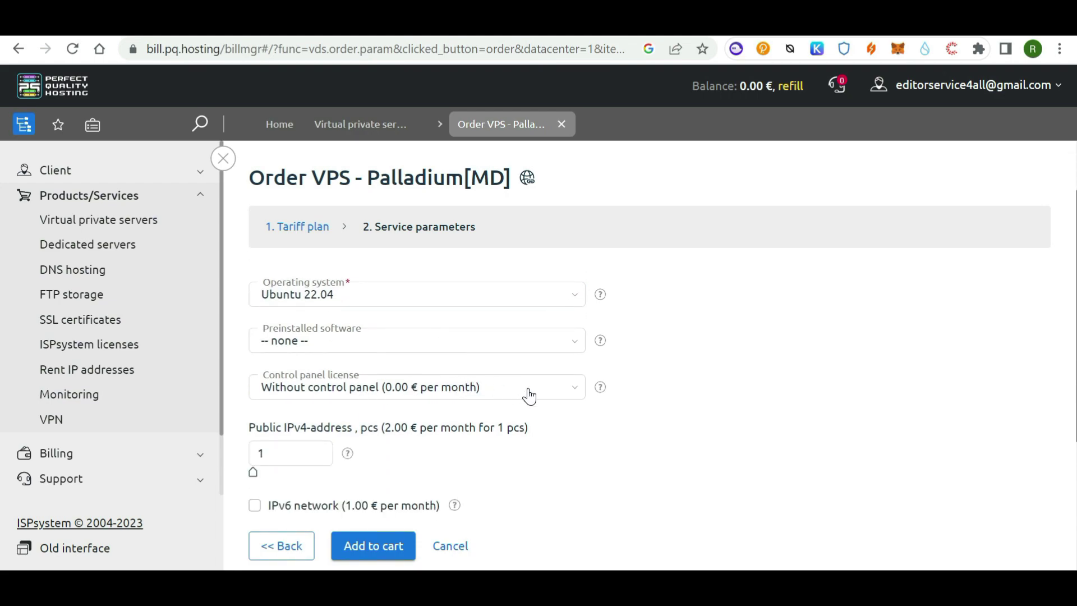
pyautogui.scroll(-2, 528, 395)
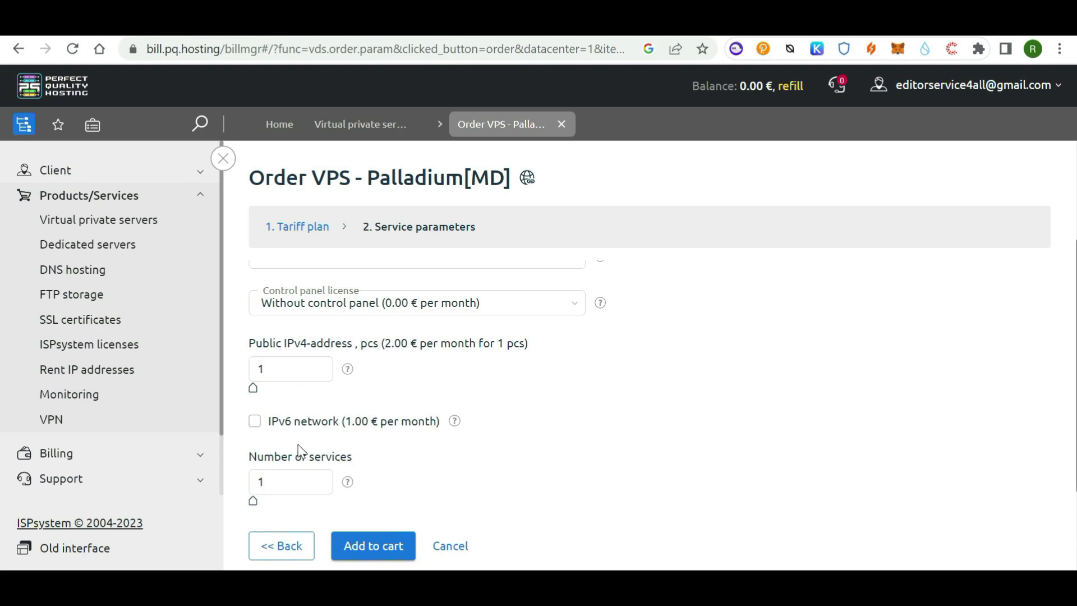
pyautogui.scroll(-2, 565, 469)
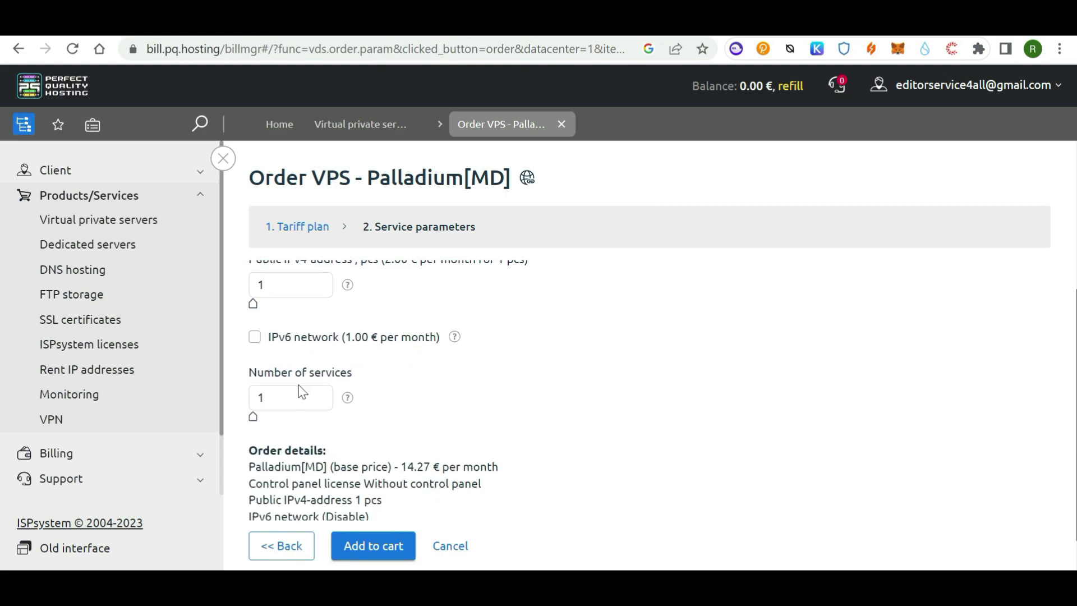
pyautogui.click(368, 547)
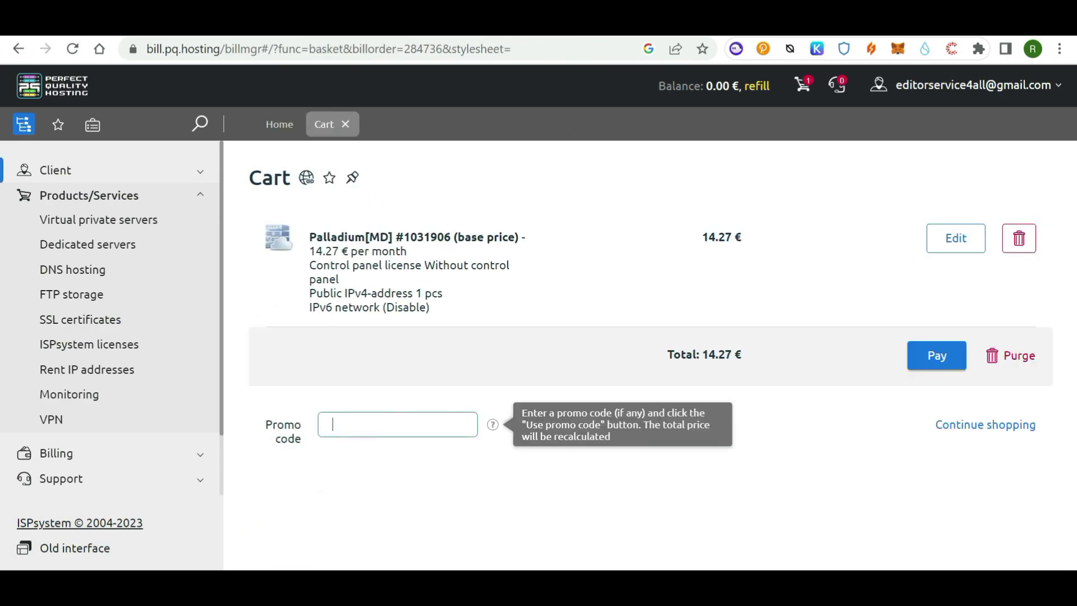
# Apply the promo code PQandGO to the cart and check the discounted price and total.
pyautogui.write('PQandGO')
pyautogui.hotkey('ctrl', 'a')
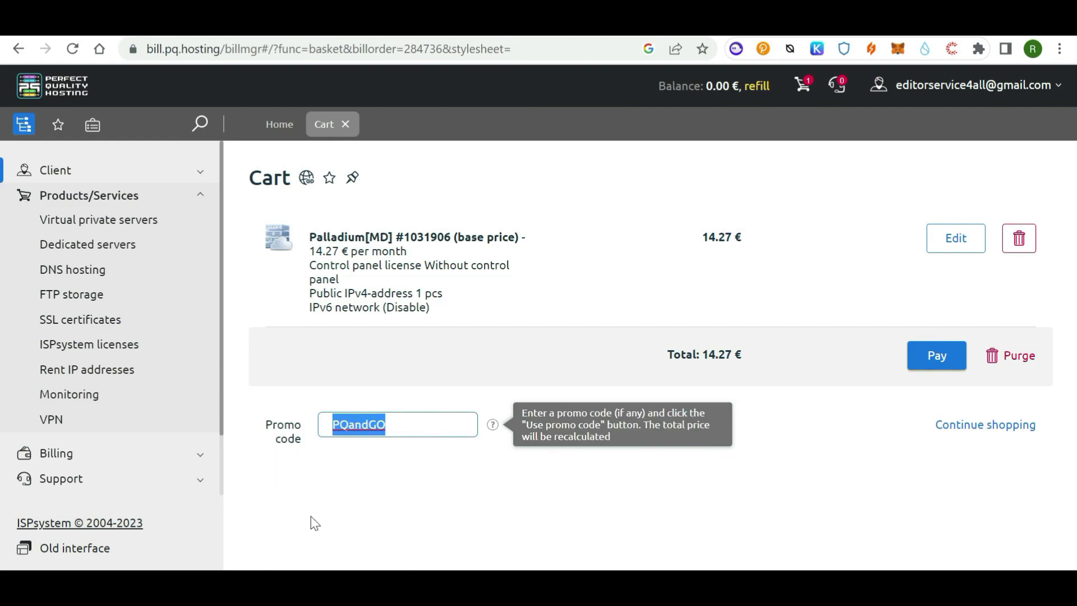
pyautogui.click(558, 508)
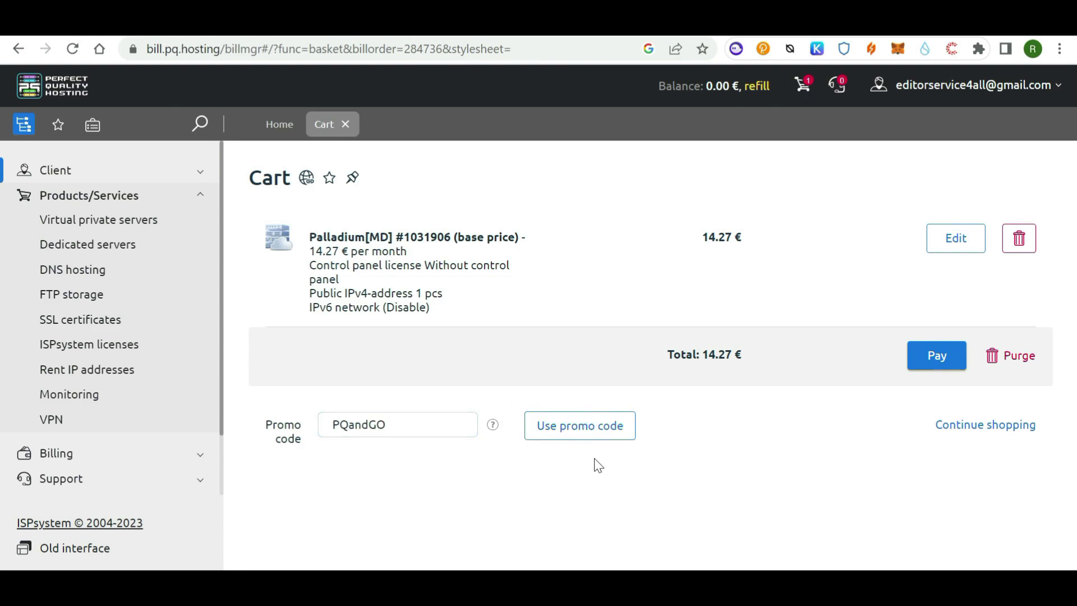
pyautogui.click(580, 432)
pyautogui.moveTo(665, 231); pyautogui.dragTo(622, 251)
pyautogui.moveTo(758, 363); pyautogui.dragTo(670, 343)
pyautogui.click(774, 414)
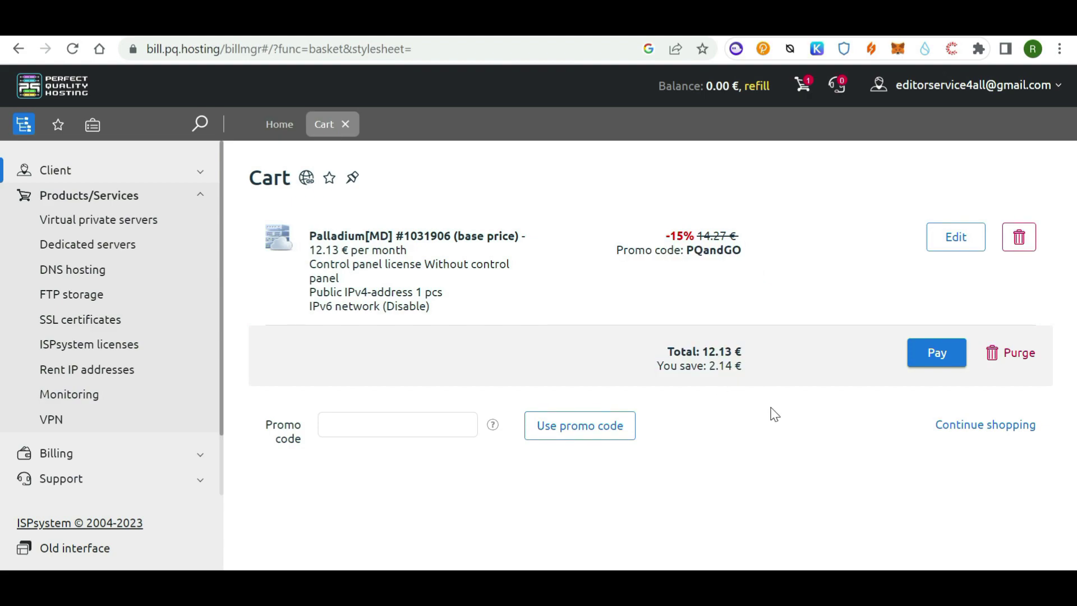
# Proceed to pay for the cart and choose the Bitcoin / Etherium / USDT / Cryptocurrencies payment method.
pyautogui.click(932, 358)
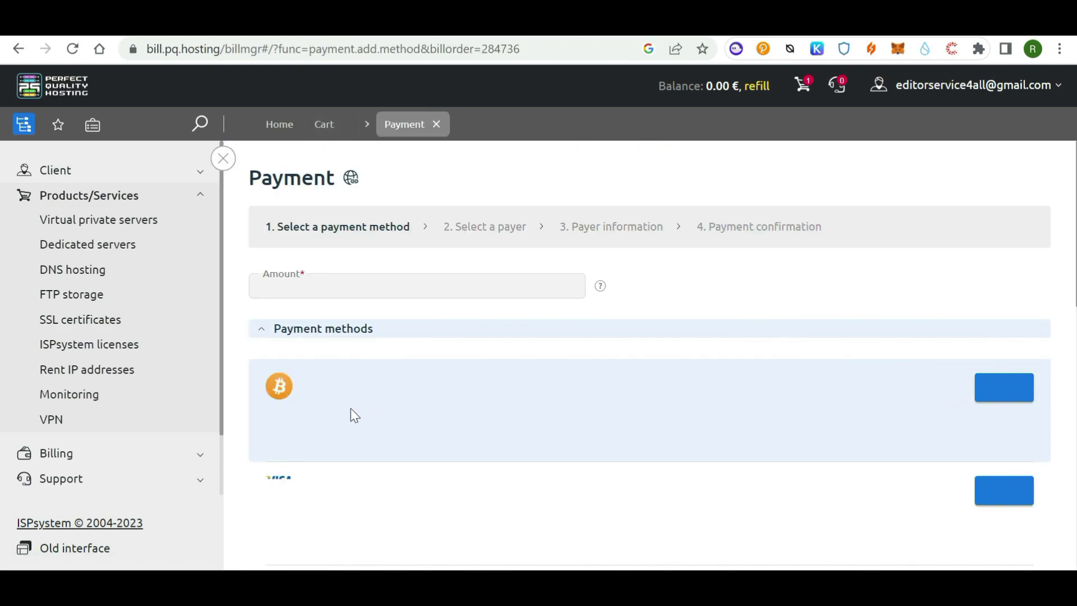
pyautogui.scroll(-3, 439, 376)
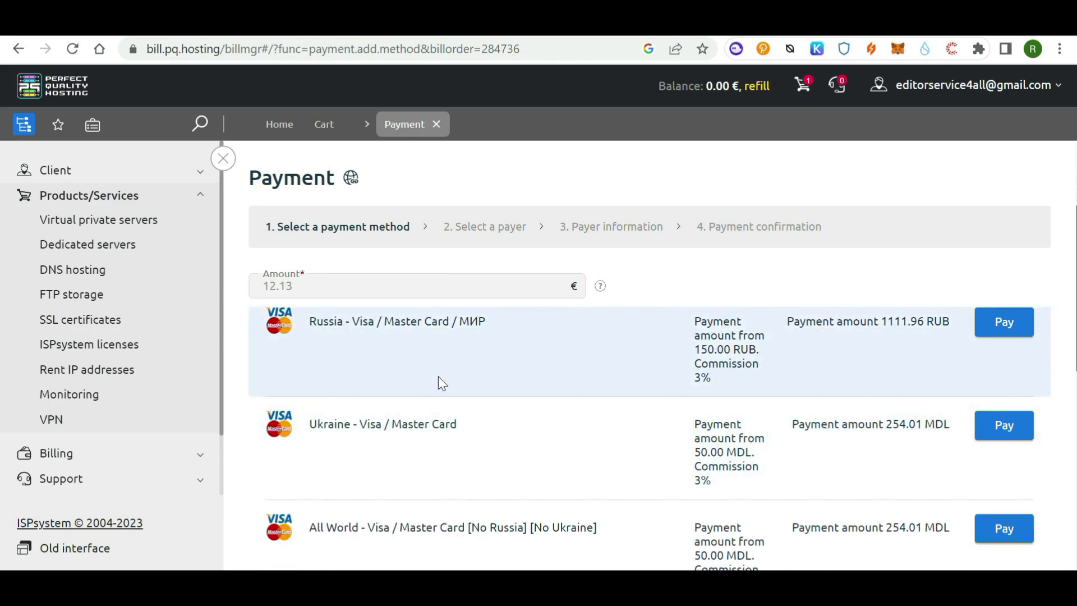
pyautogui.scroll(-9, 439, 384)
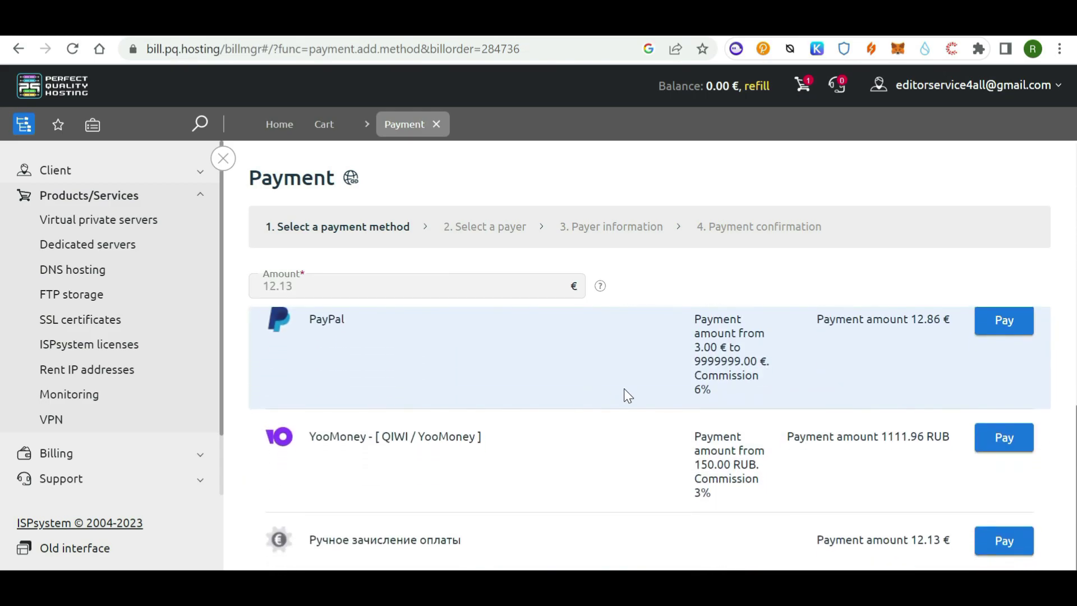
pyautogui.scroll(12, 623, 393)
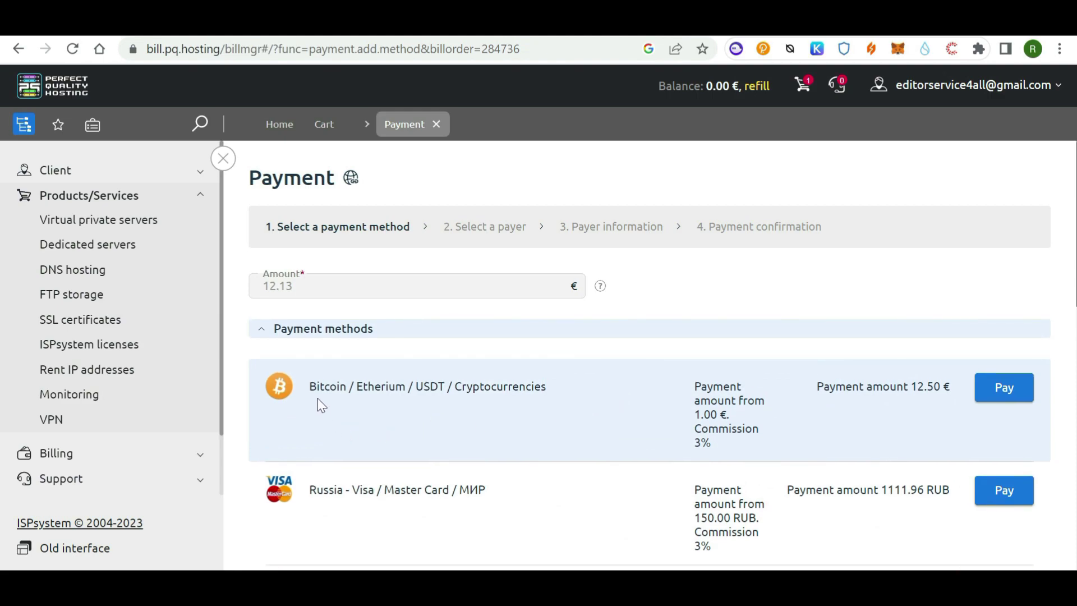
pyautogui.moveTo(308, 386); pyautogui.dragTo(558, 384)
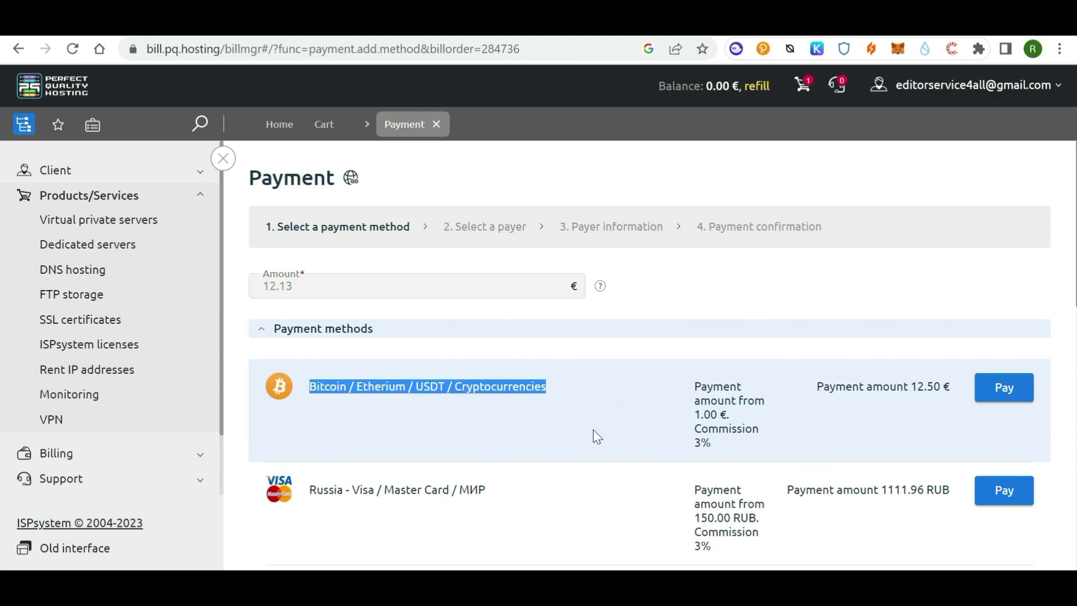
pyautogui.click(864, 415)
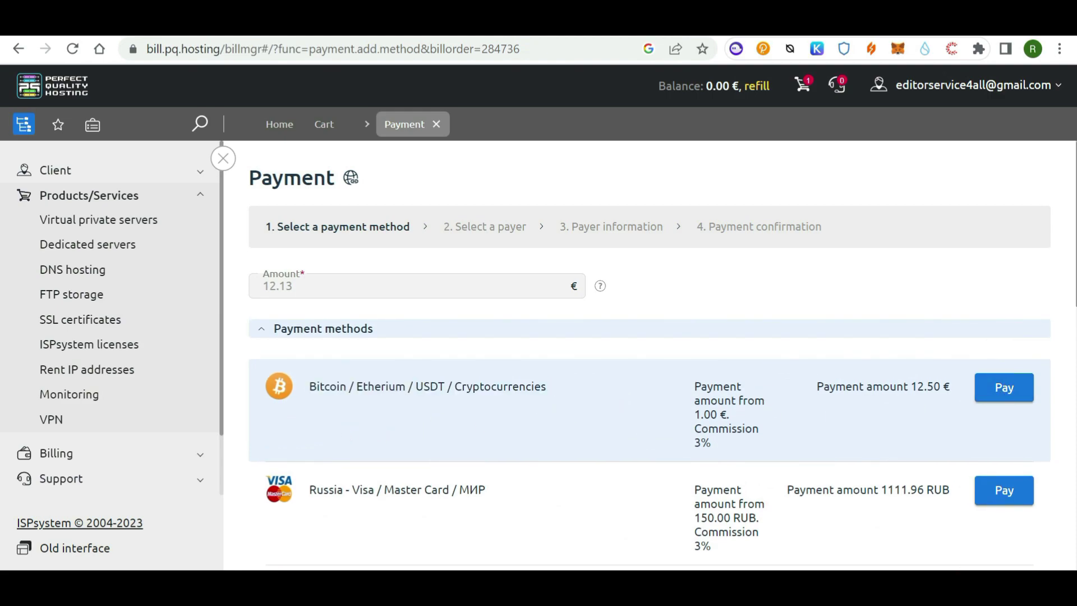
pyautogui.click(1006, 391)
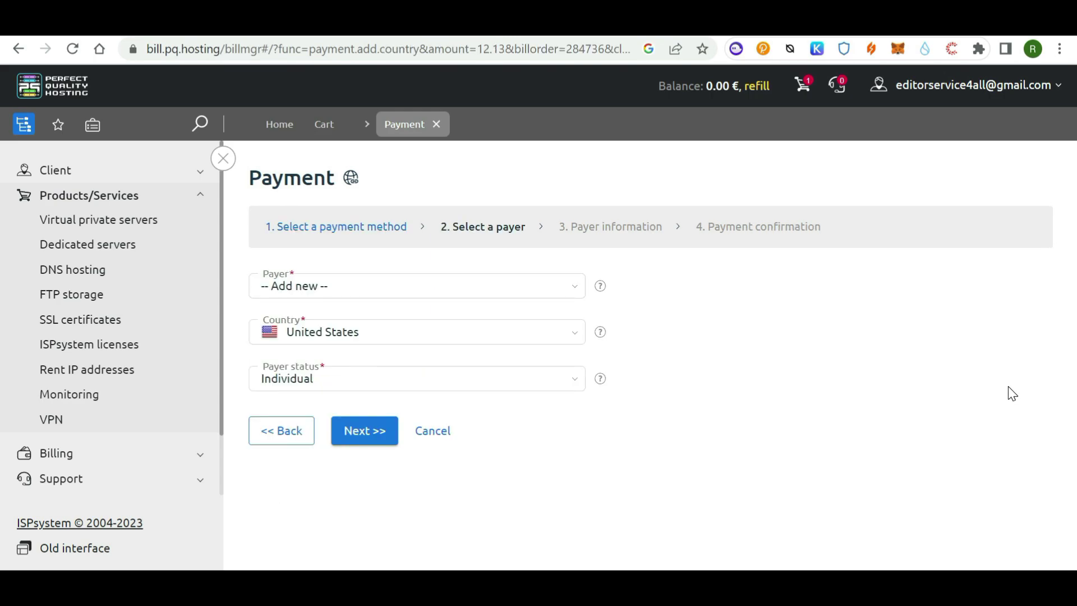
# Accept a new individual payer from the United States with the prefilled contact details and confirm the payment.
pyautogui.click(421, 289)
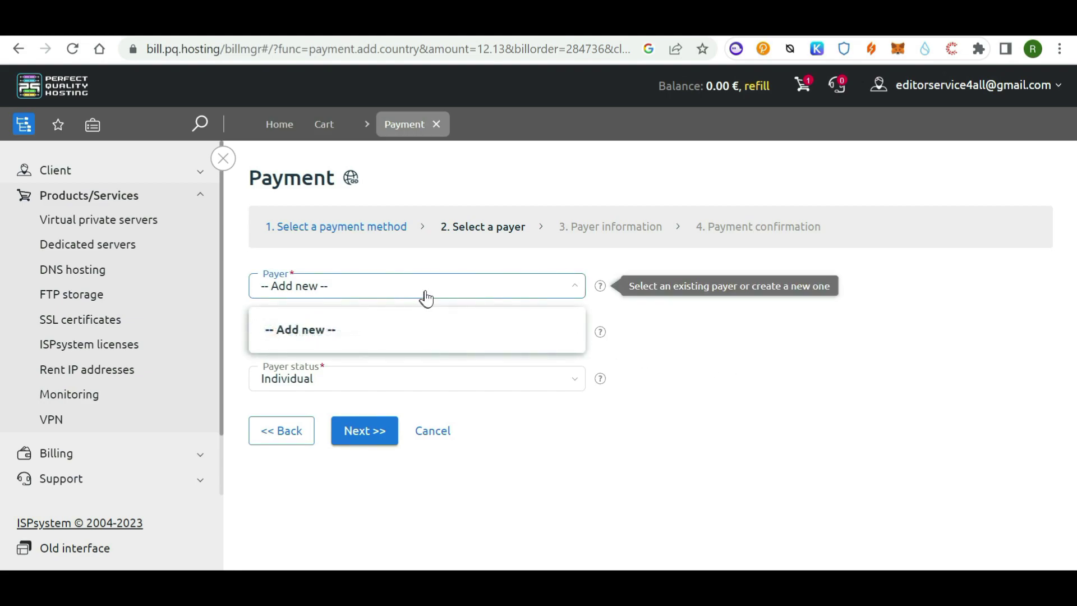
pyautogui.click(372, 437)
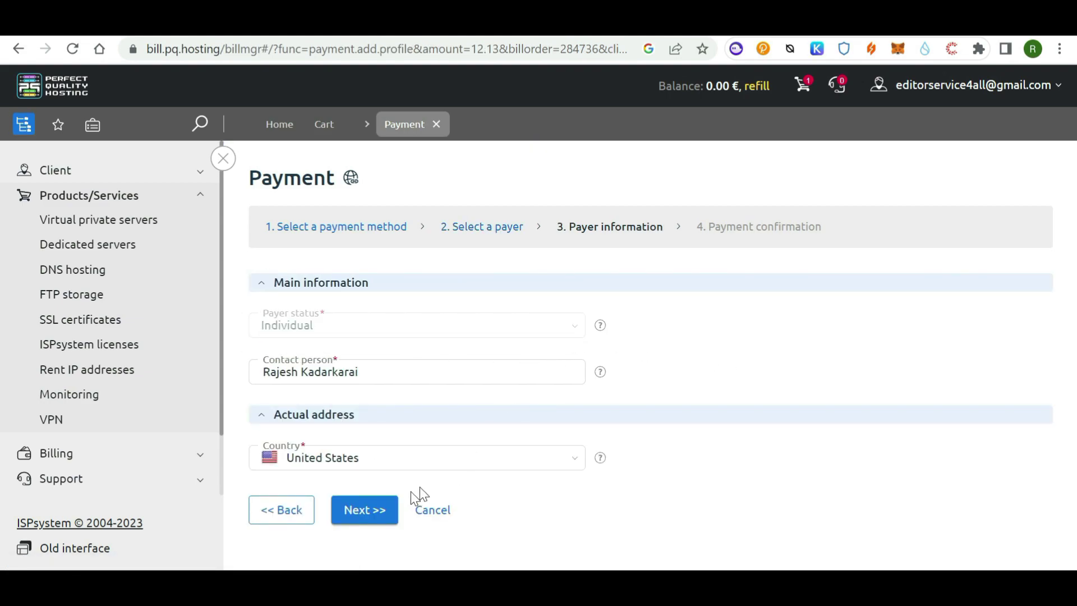
pyautogui.click(379, 511)
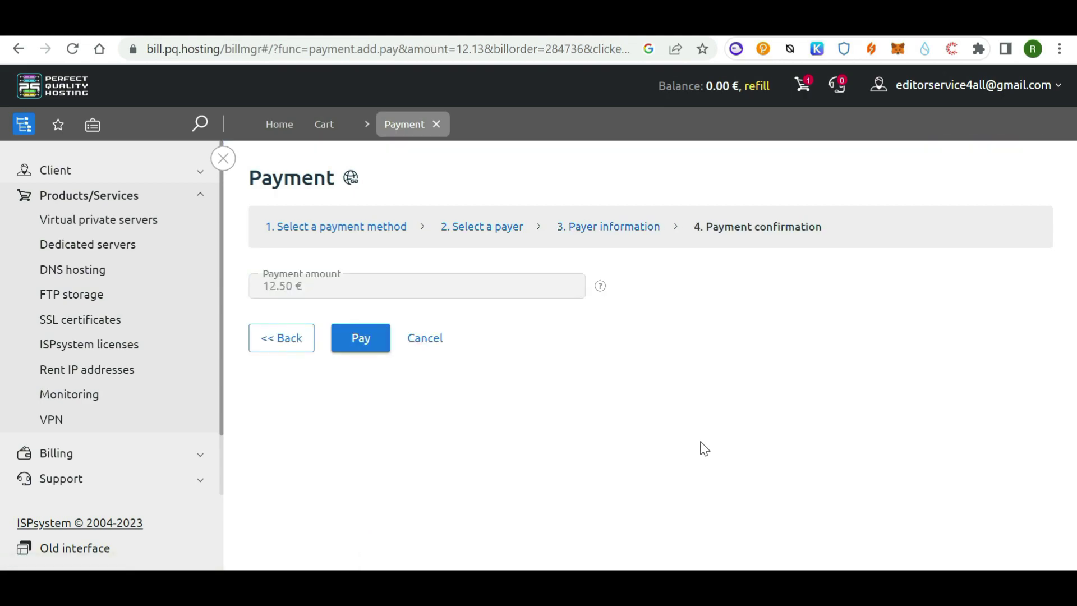
pyautogui.click(365, 341)
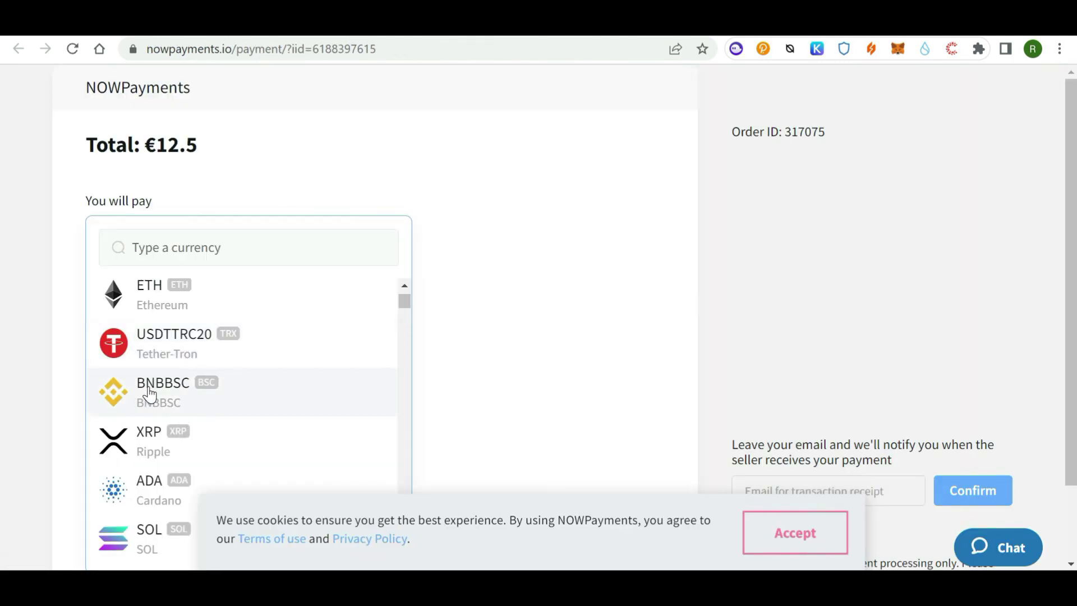
# Choose USDTBSC (Tether on BSC) as the currency to pay with and proceed to payment.
pyautogui.click(174, 341)
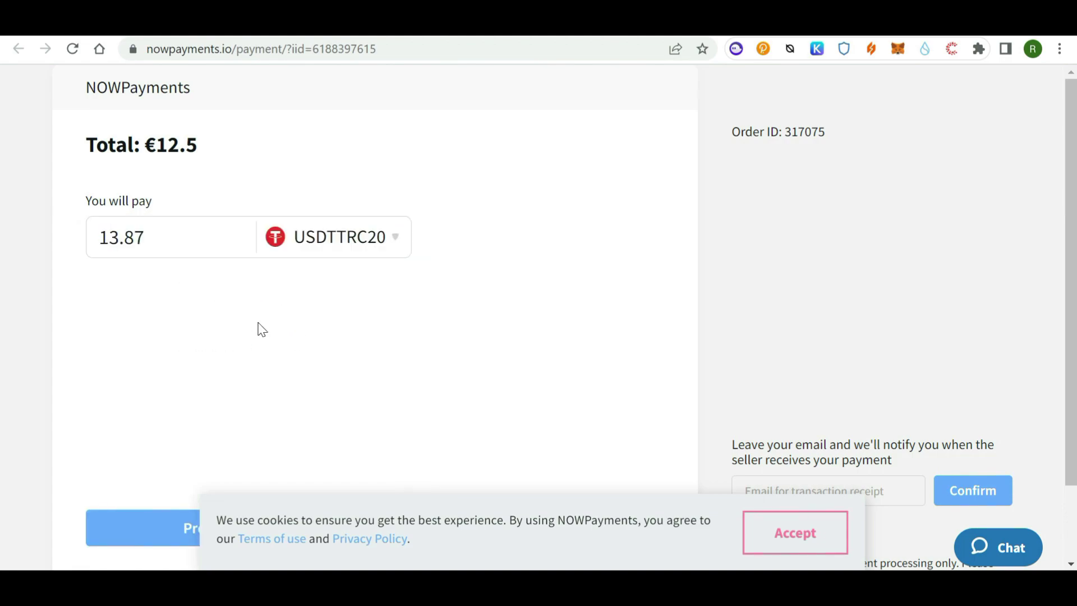
pyautogui.moveTo(159, 241); pyautogui.dragTo(92, 249)
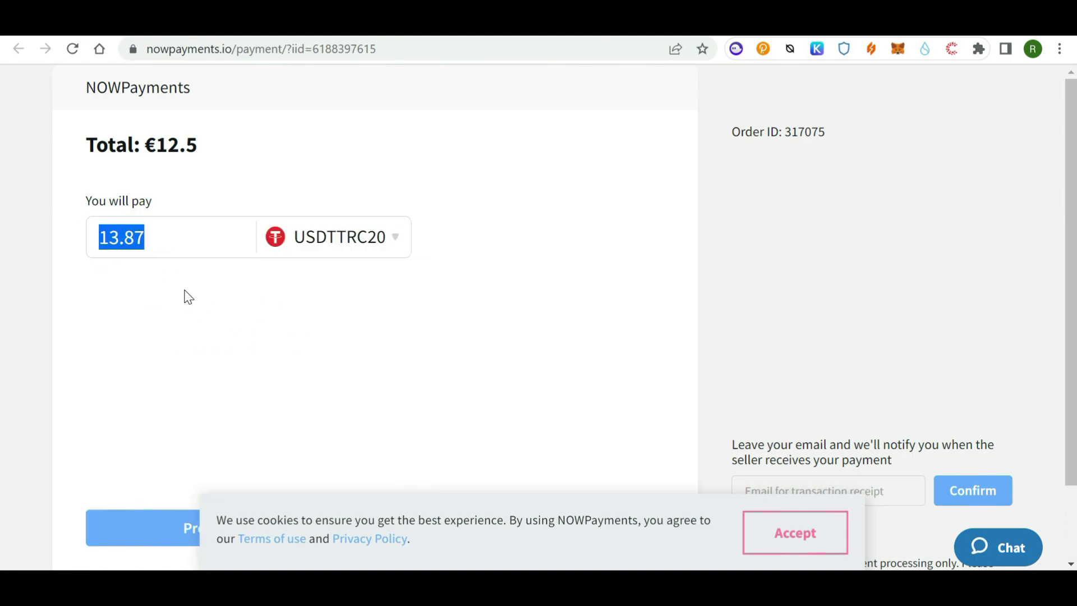
pyautogui.click(337, 256)
pyautogui.scroll(-1, 280, 376)
pyautogui.scroll(-6, 276, 383)
pyautogui.scroll(-3, 168, 457)
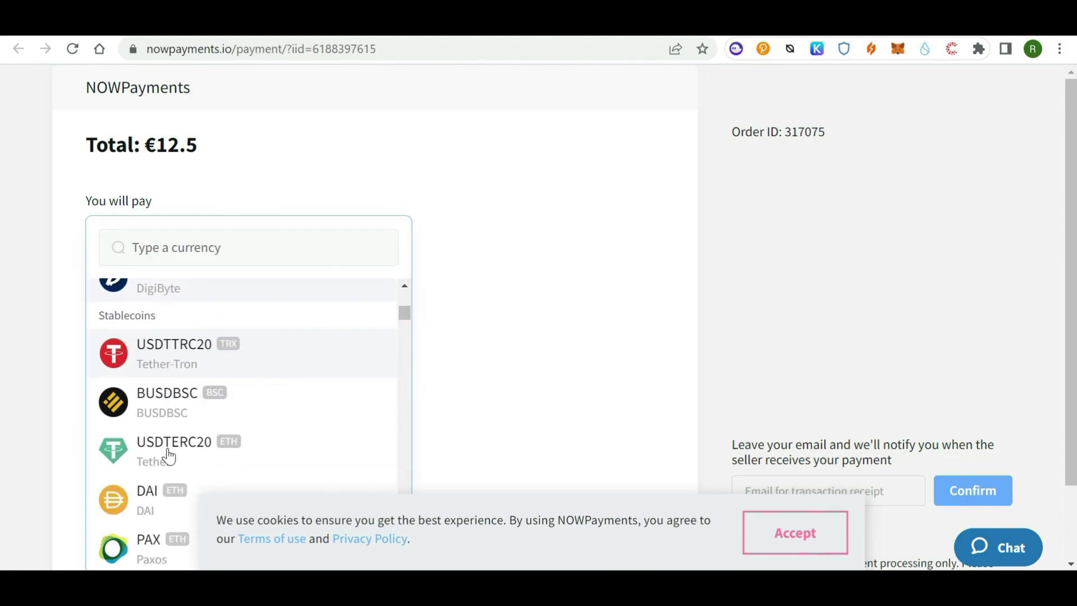
pyautogui.scroll(-4, 168, 457)
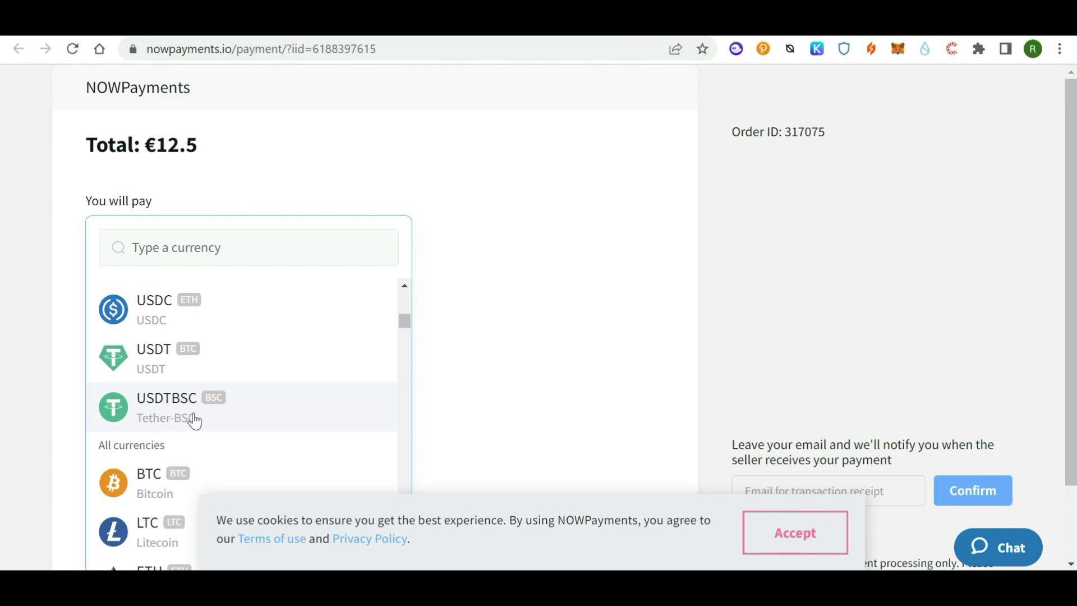
pyautogui.click(165, 413)
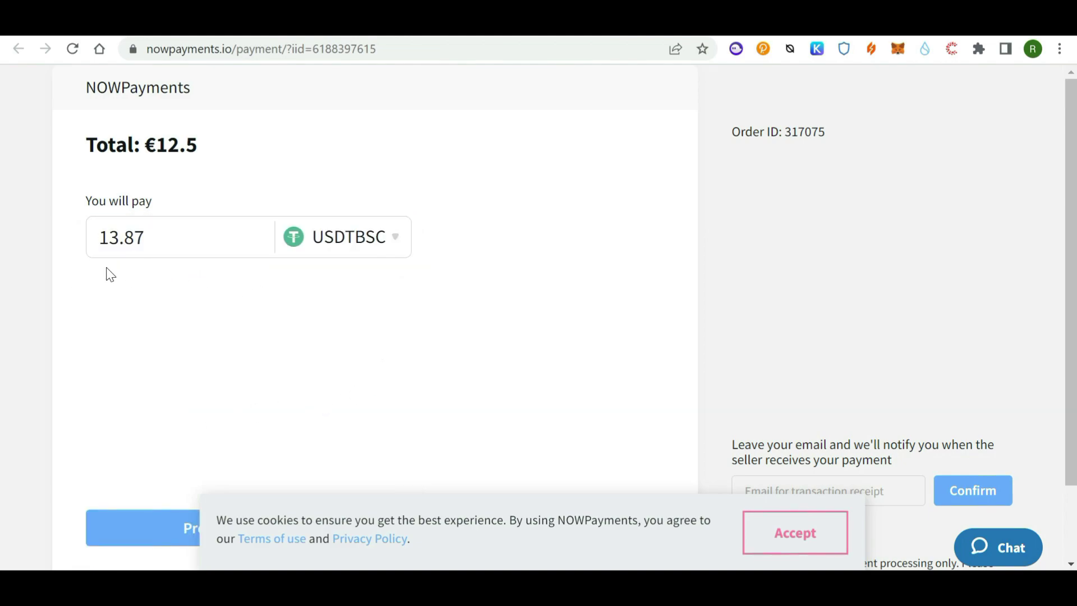
pyautogui.click(156, 238)
pyautogui.scroll(-2, 339, 389)
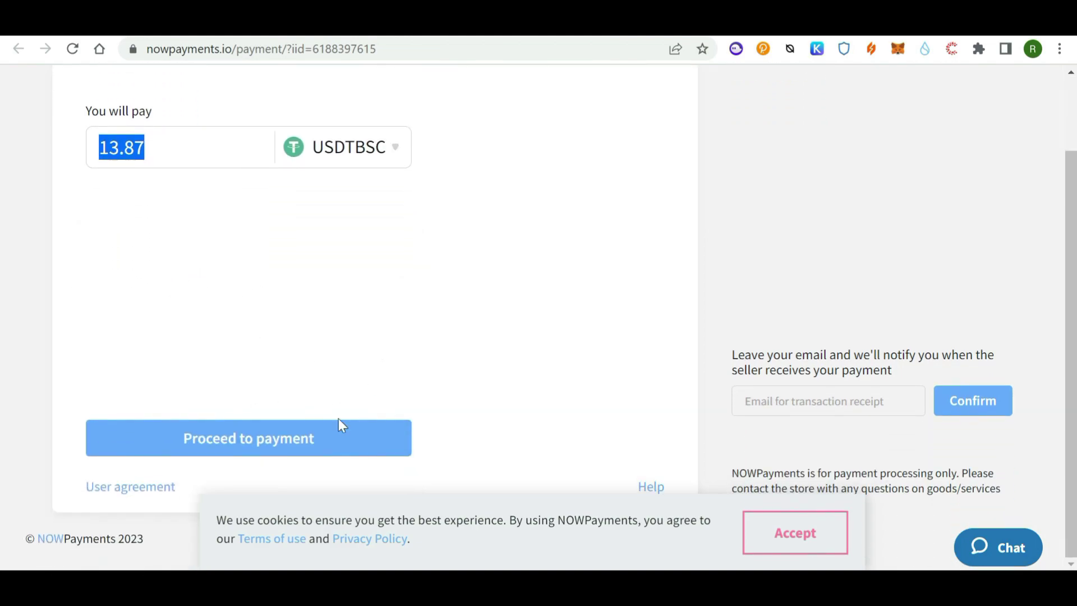
pyautogui.click(261, 443)
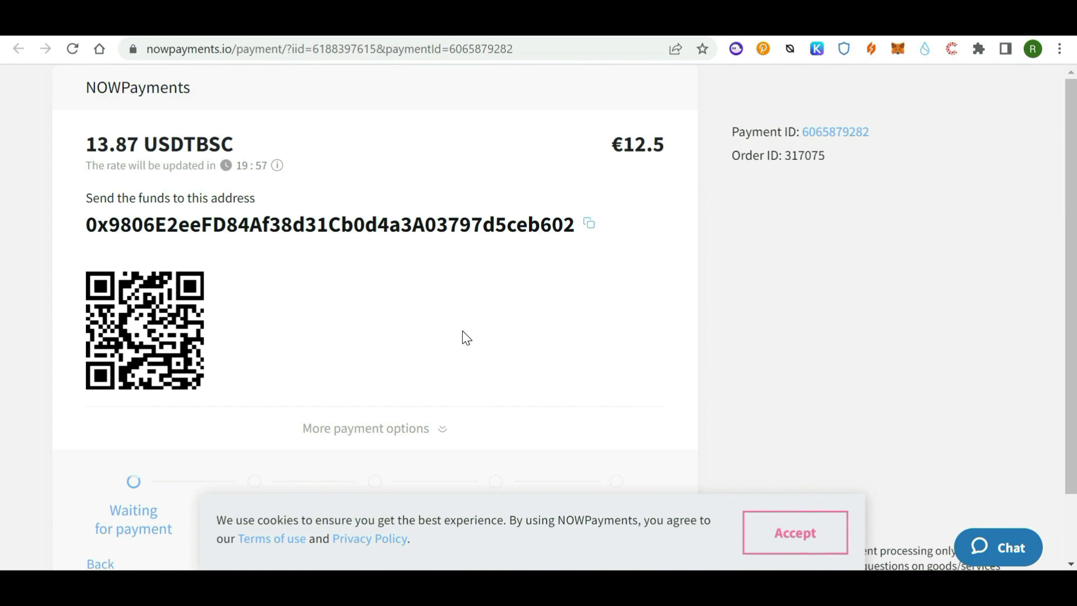
# Expand the additional payment options and review the payment address, QR code and payment stages for the USDTBSC transfer.
pyautogui.scroll(-2, 464, 338)
pyautogui.click(432, 353)
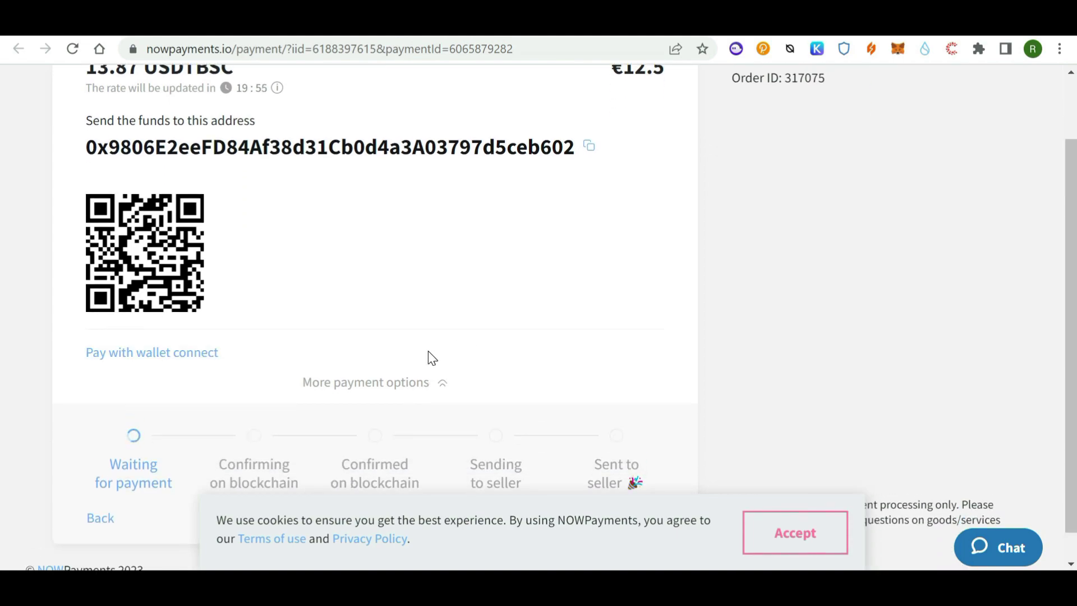
pyautogui.scroll(2, 436, 363)
pyautogui.scroll(-3, 437, 365)
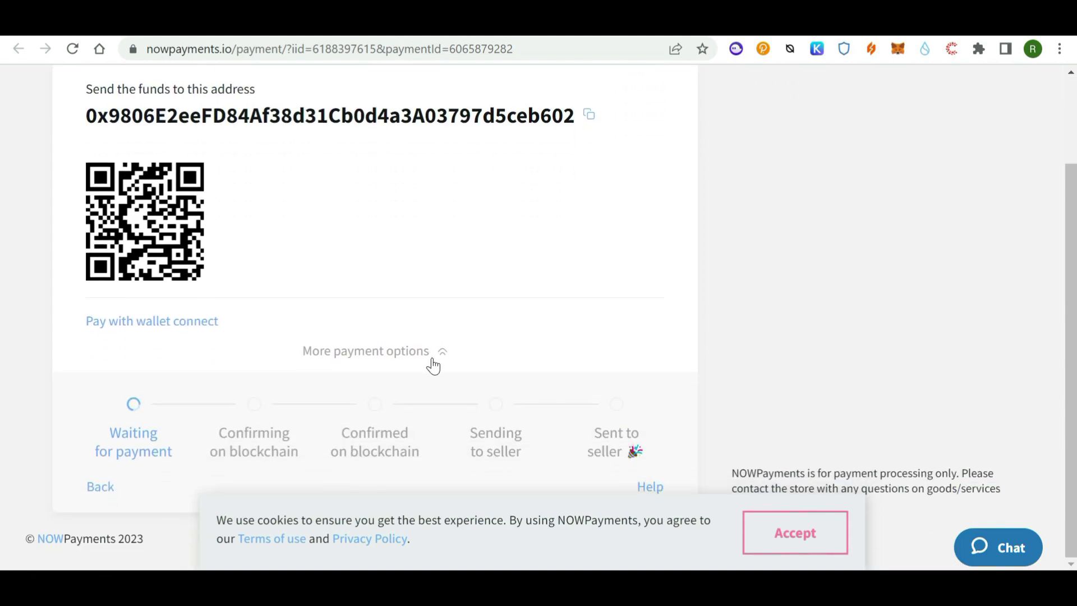
pyautogui.scroll(3, 433, 363)
pyautogui.scroll(-1, 335, 351)
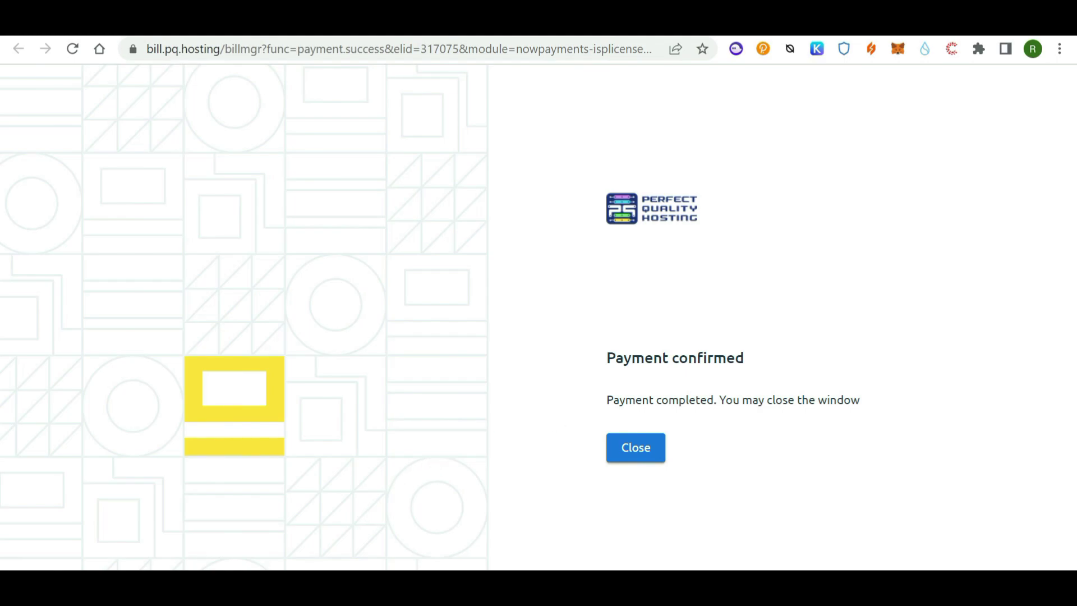
# Close the payment confirmation and open the properties of the Palladium server from the virtual private servers list.
pyautogui.click(644, 464)
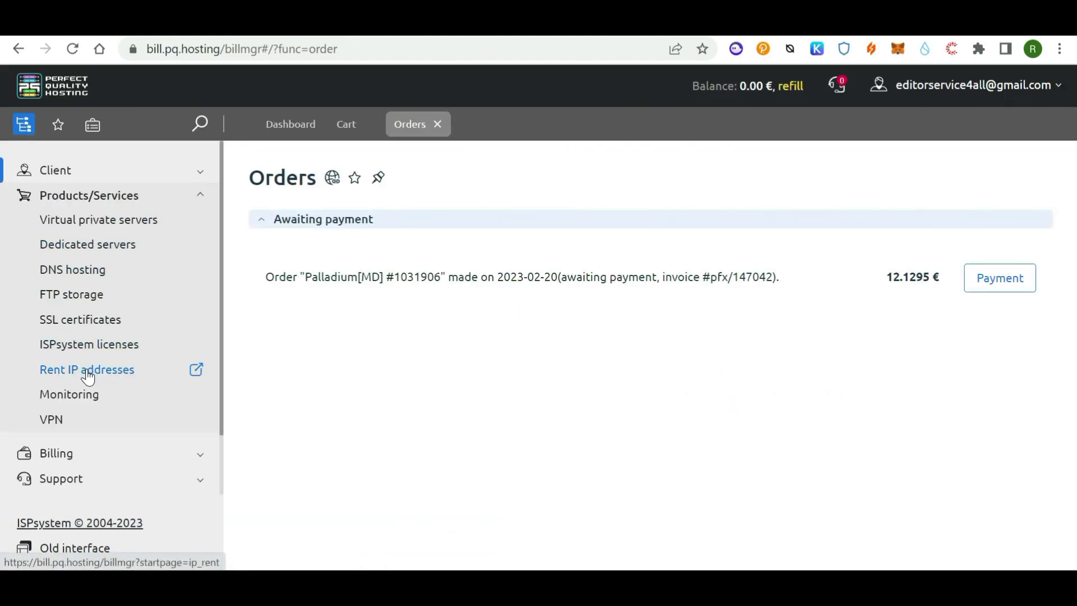
pyautogui.click(91, 223)
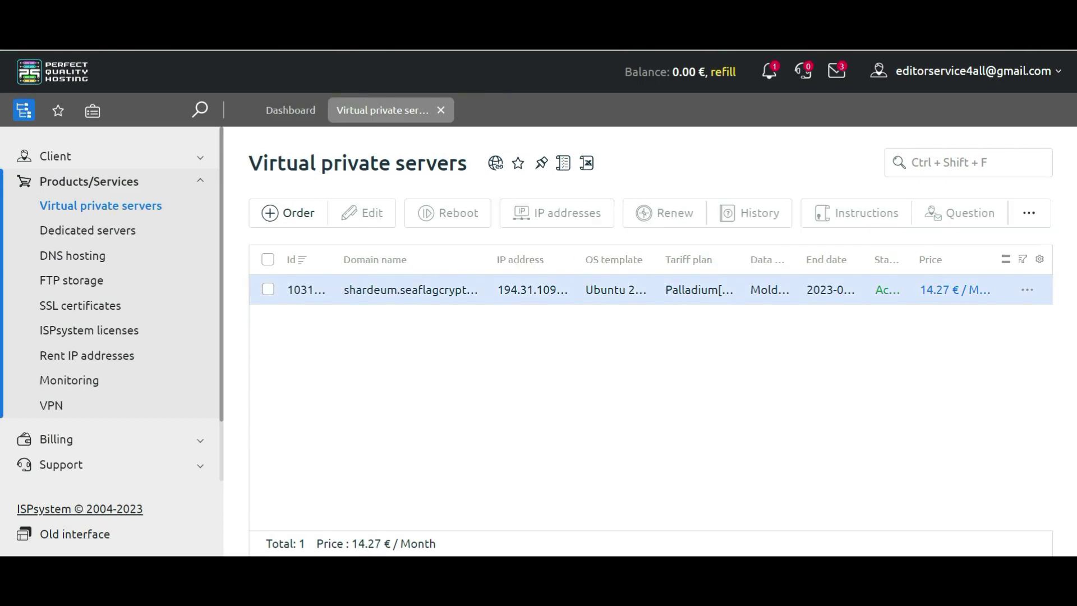
pyautogui.click(377, 284)
pyautogui.doubleClick(343, 297)
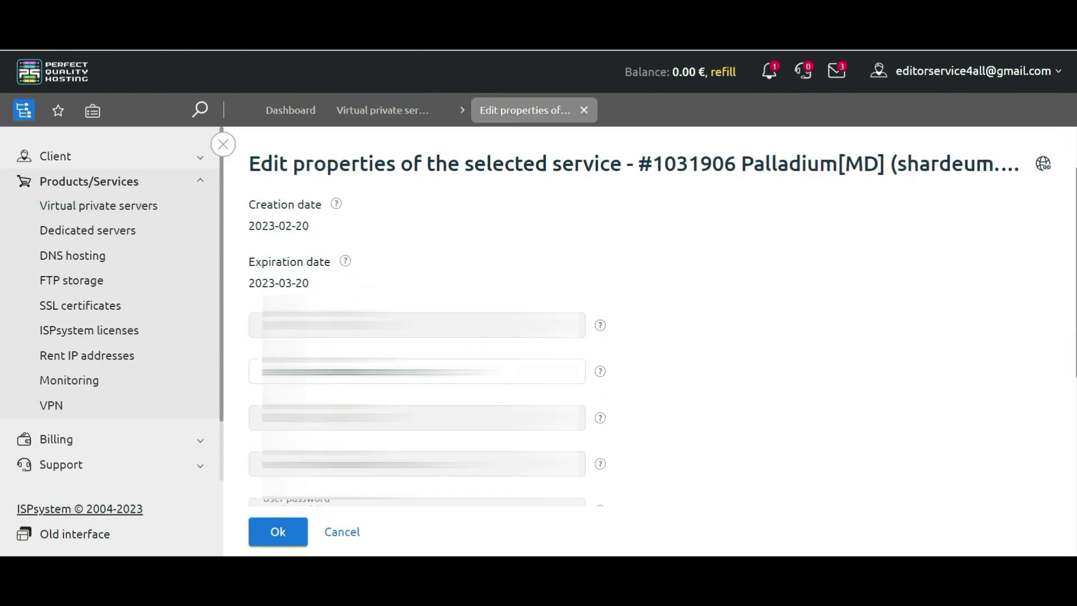
# Examine the Palladium server's properties for its IP address, domain name and login details.
pyautogui.scroll(-2, 645, 337)
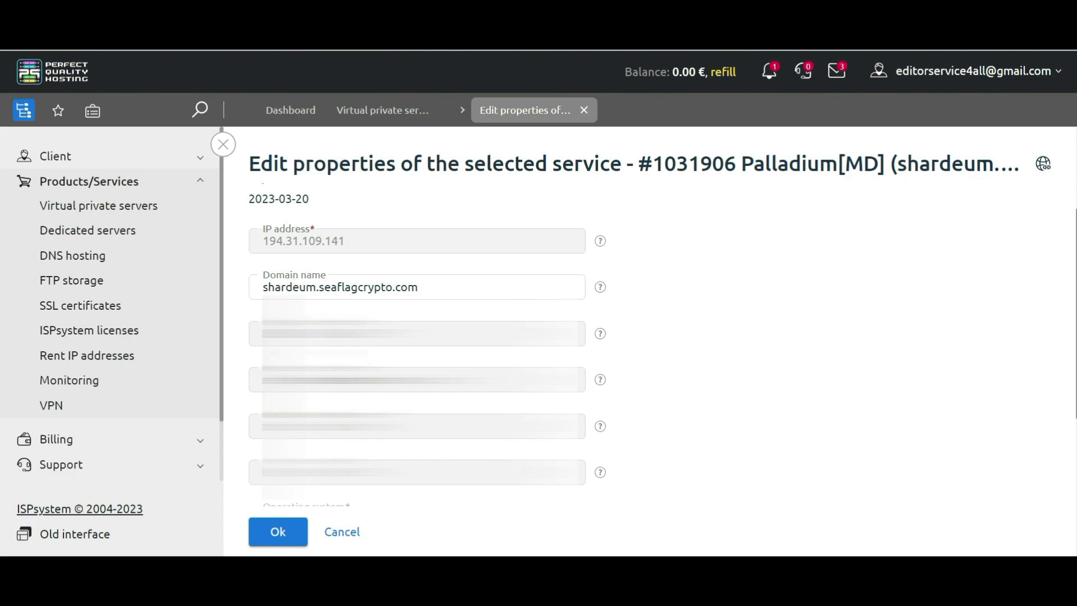
pyautogui.scroll(-2, 426, 336)
pyautogui.scroll(2, 427, 336)
pyautogui.scroll(2, 427, 337)
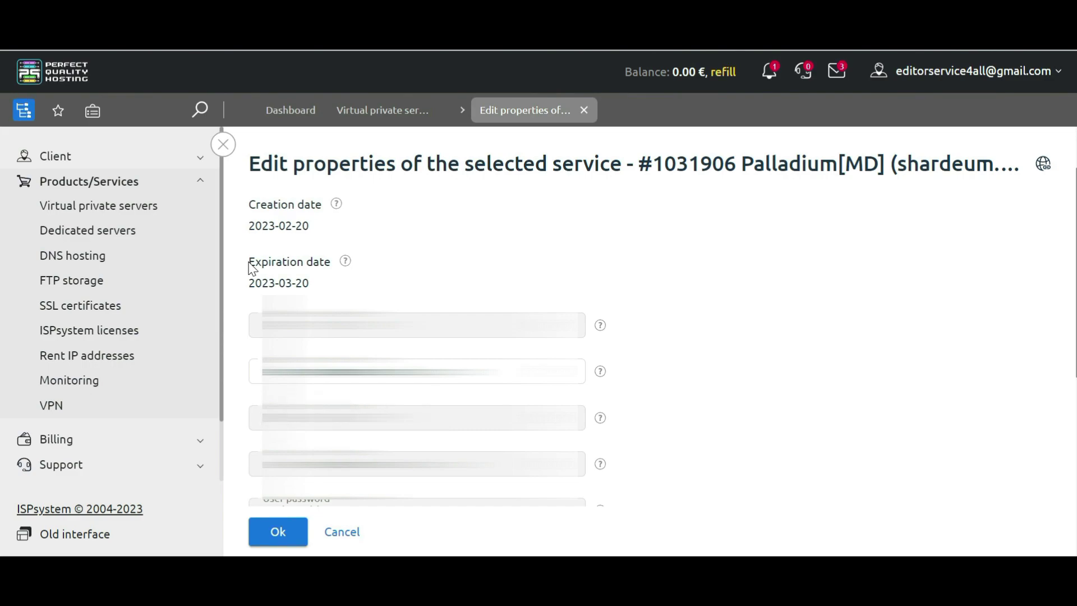
pyautogui.click(279, 531)
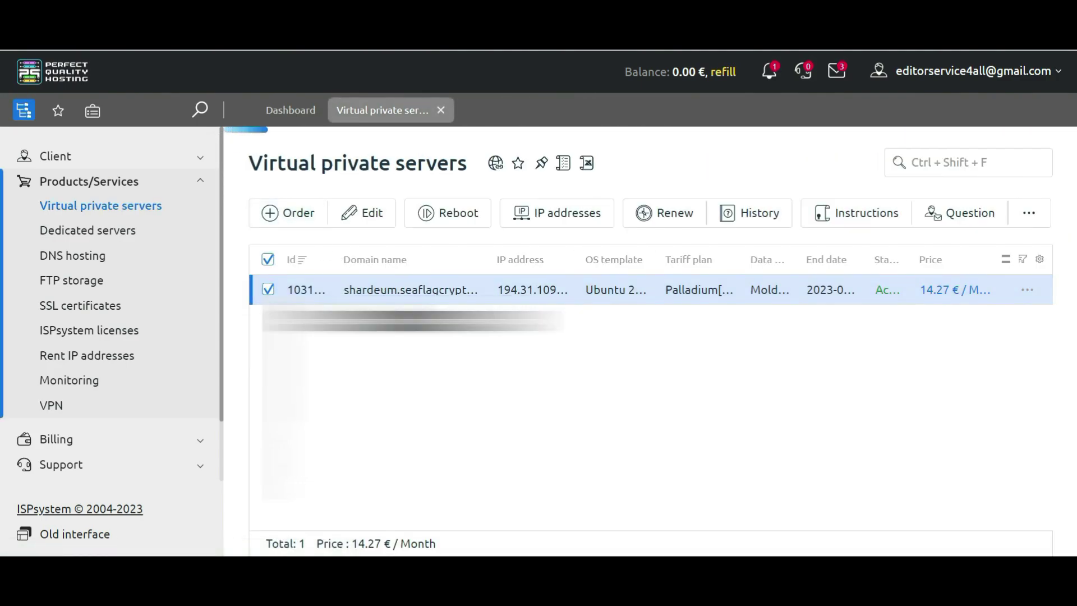
pyautogui.scroll(-2, 645, 337)
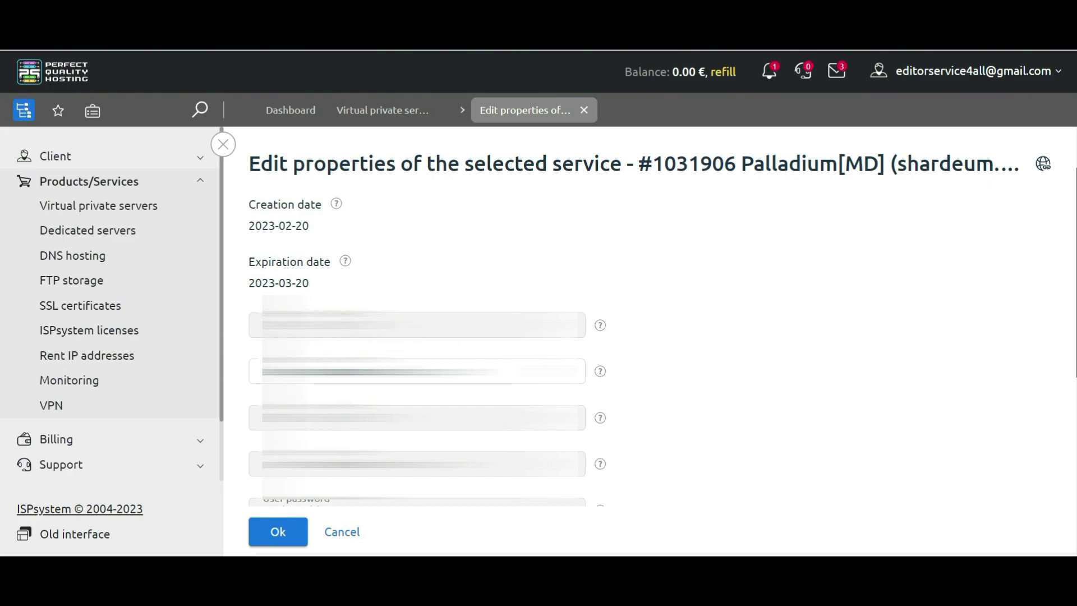
pyautogui.doubleClick(251, 415)
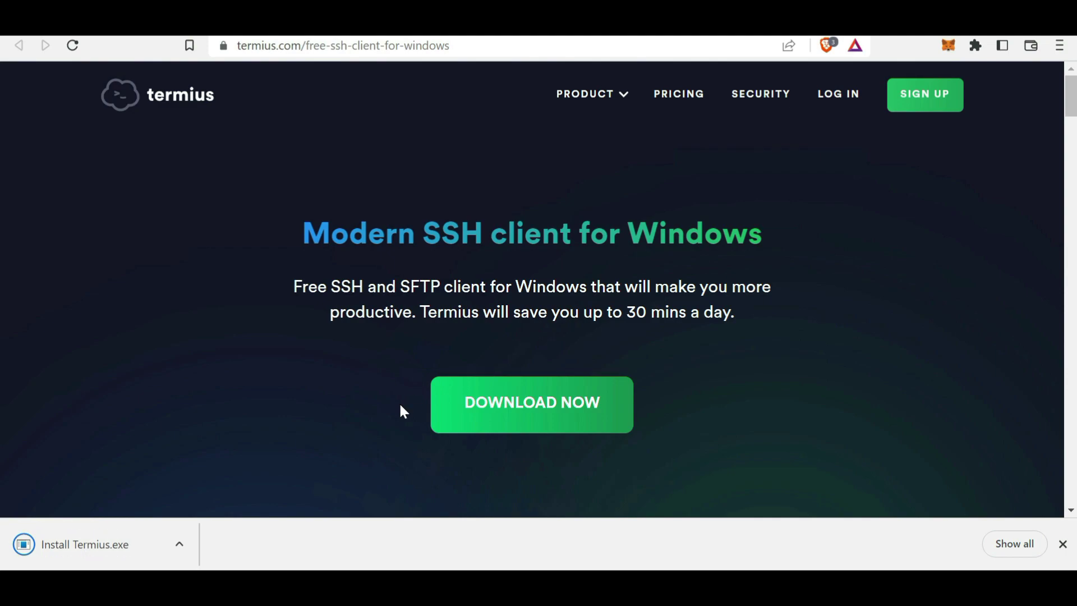
# Run the downloaded Install Termius.exe and log in to Termius with a Google account.
pyautogui.click(82, 544)
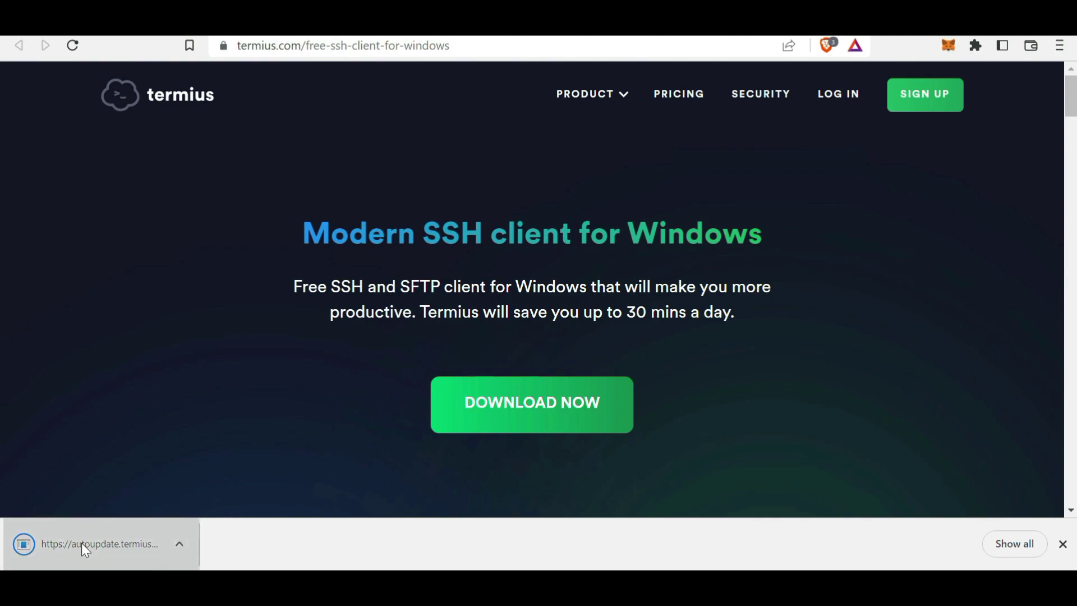
pyautogui.click(90, 538)
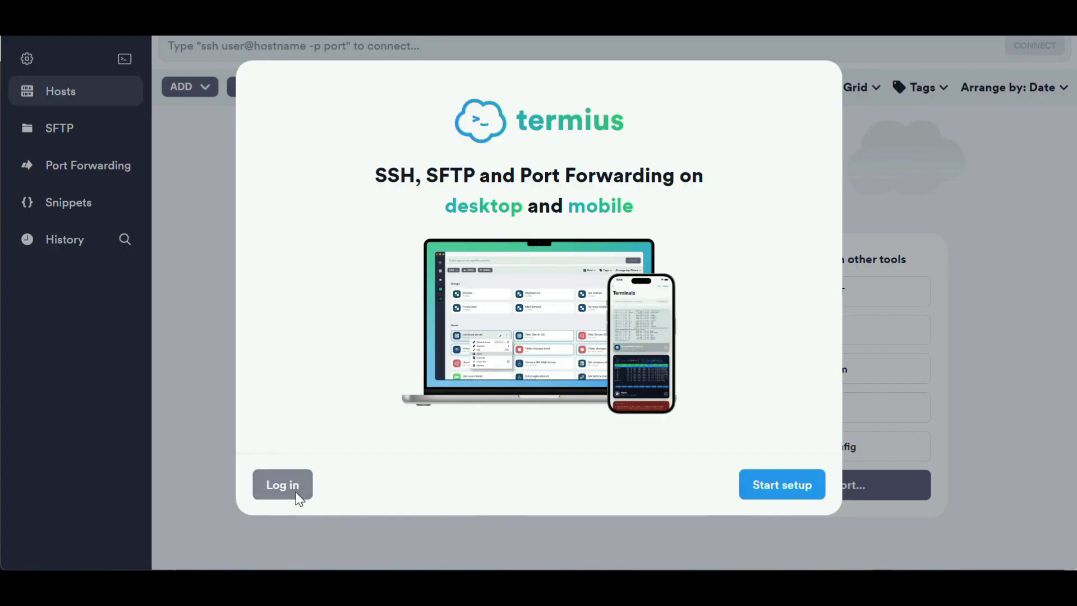
pyautogui.click(299, 498)
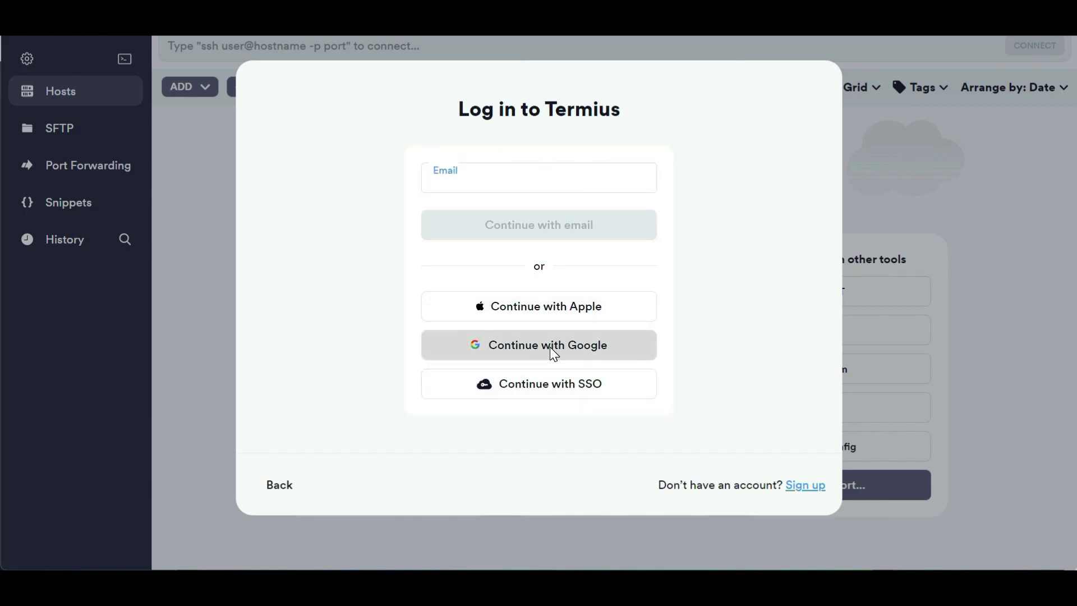
pyautogui.click(549, 346)
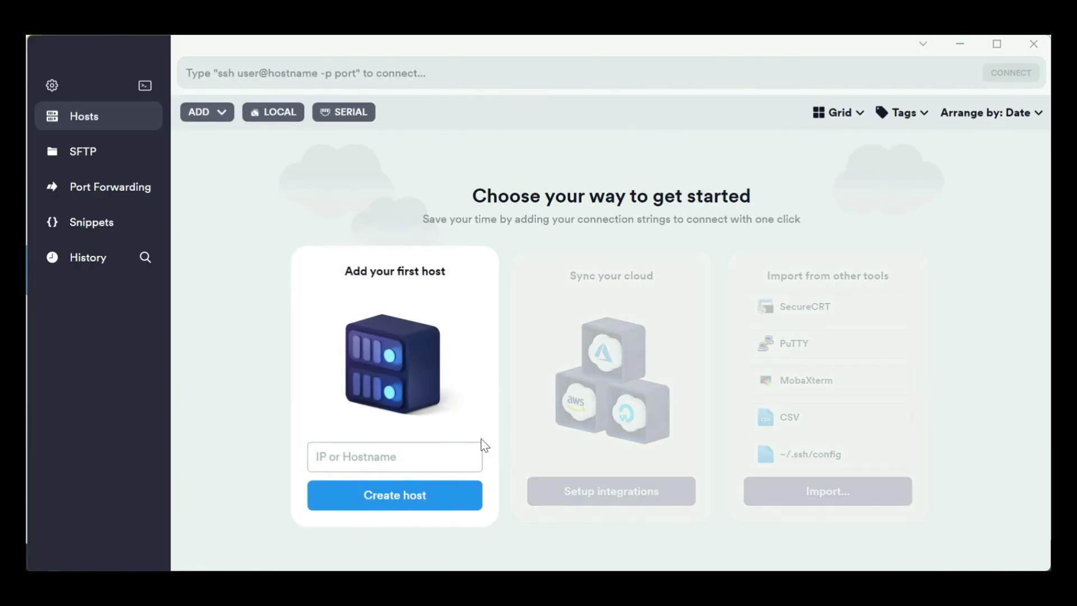
# Create the first Termius host with the server's IP address 194.31.109.141.
pyautogui.click(316, 457)
pyautogui.write('194')
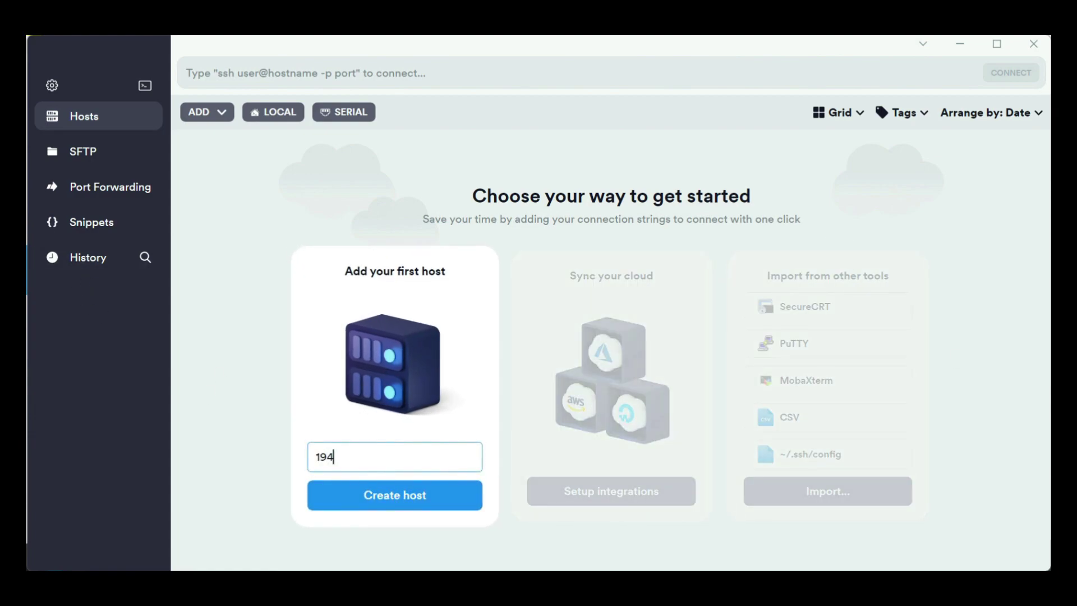
pyautogui.write('.31')
pyautogui.write('.')
pyautogui.write('-')
pyautogui.press('BackSpace')
pyautogui.press('BackSpace')
pyautogui.press('BackSpace')
pyautogui.press('BackSpace')
pyautogui.press('BackSpace')
pyautogui.press('BackSpace')
pyautogui.press('BackSpace')
pyautogui.press('BackSpace')
pyautogui.write('194.31.109.141')
pyautogui.click(385, 497)
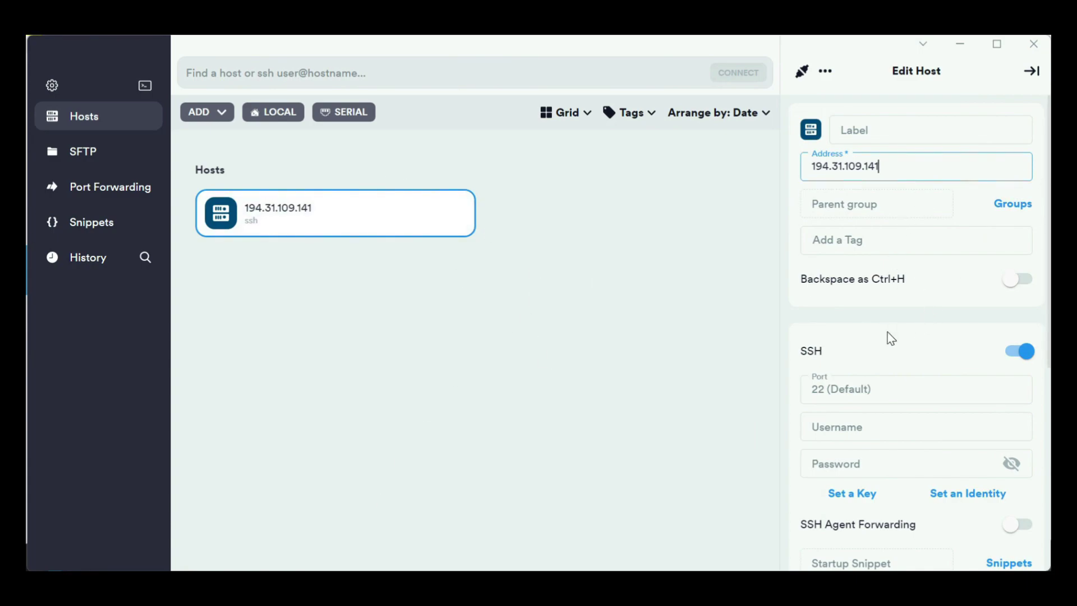
# Set the new host's SSH username to root and go to its password field.
pyautogui.scroll(-2, 890, 337)
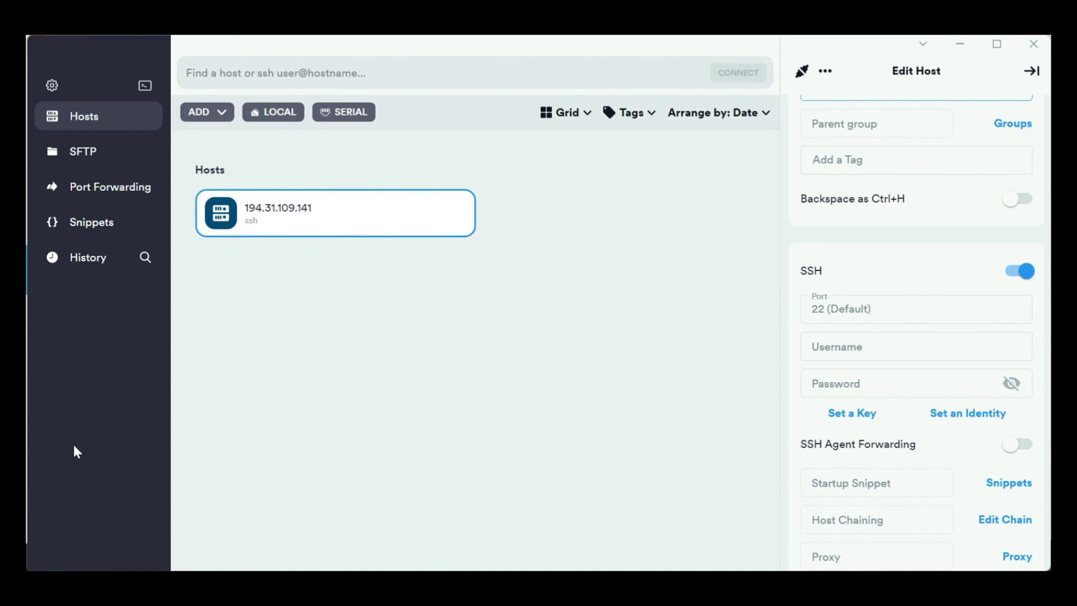
pyautogui.click(916, 346)
pyautogui.write('root')
pyautogui.press('Tab')
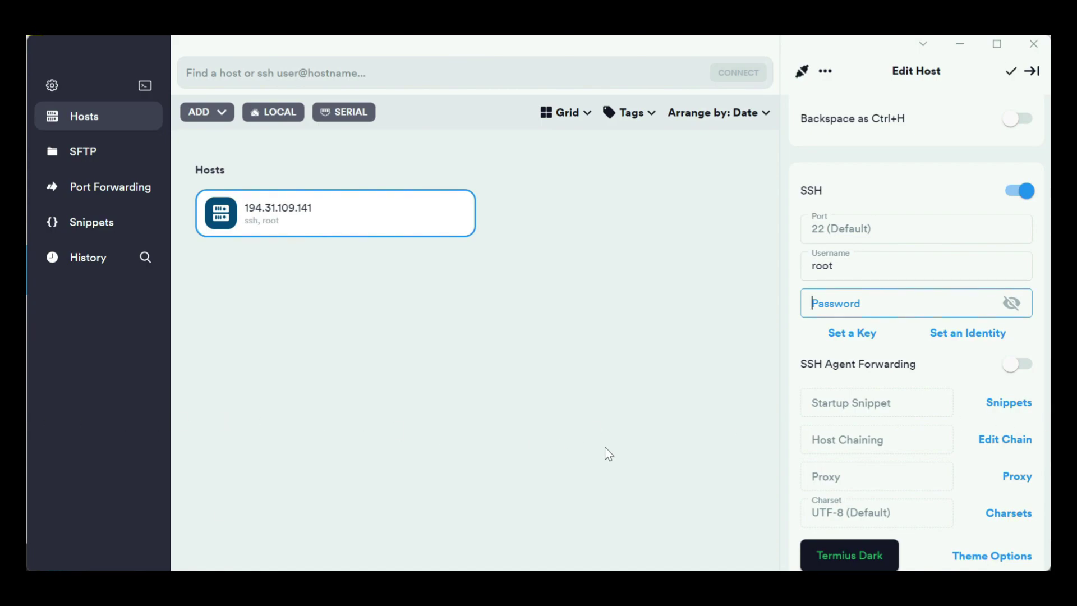